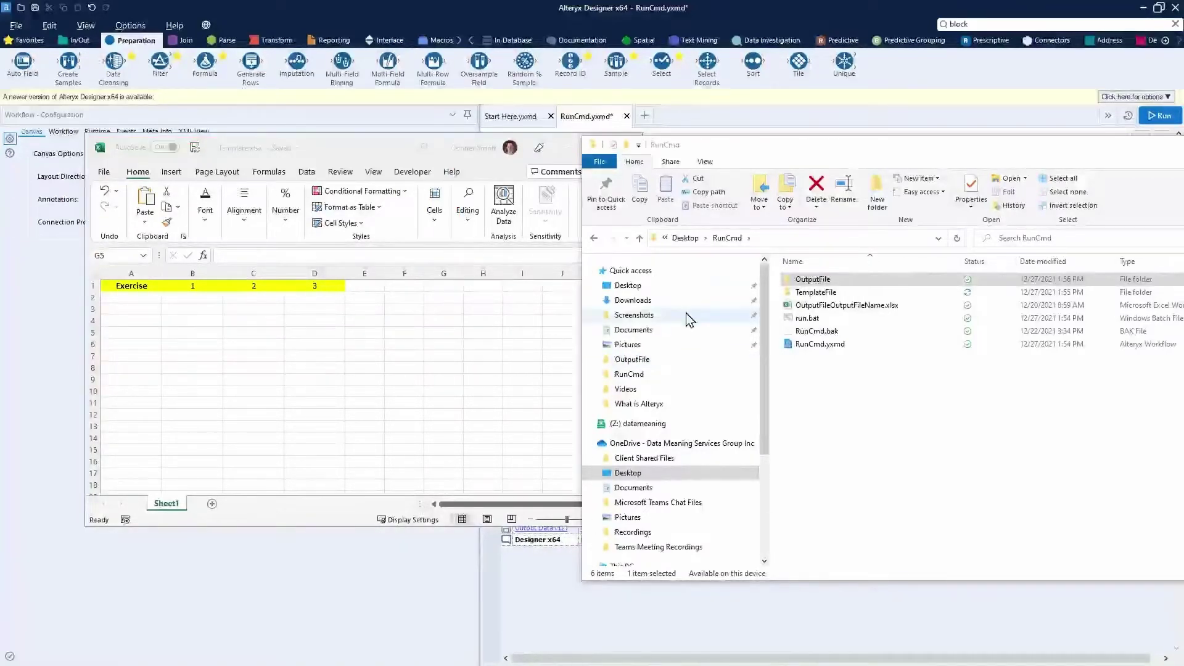
Step: Look inside TemplateFile, then open the empty OutputFile folder and bring the template workbook forward
double_click(847, 293)
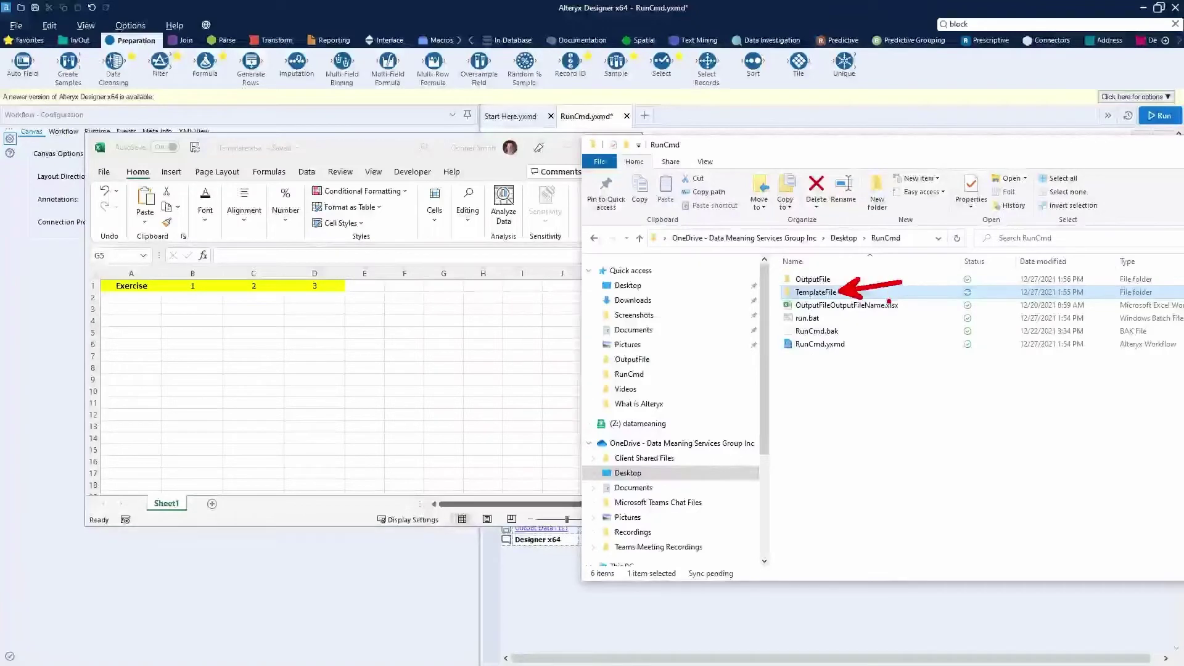
double_click(838, 279)
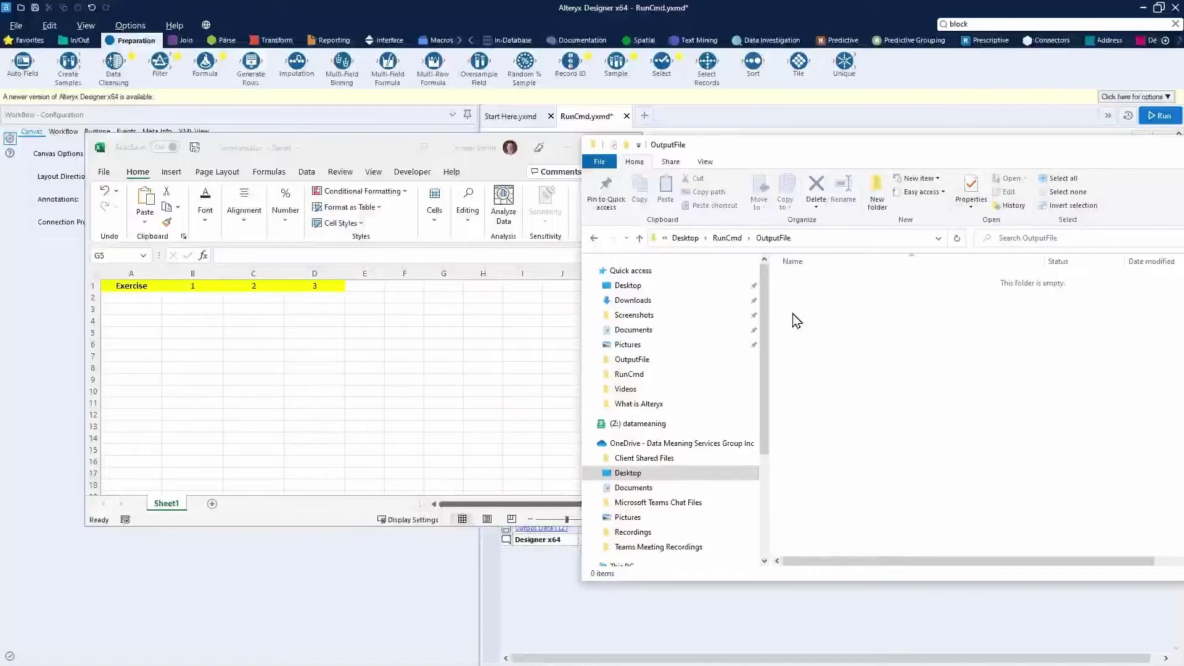
click(401, 153)
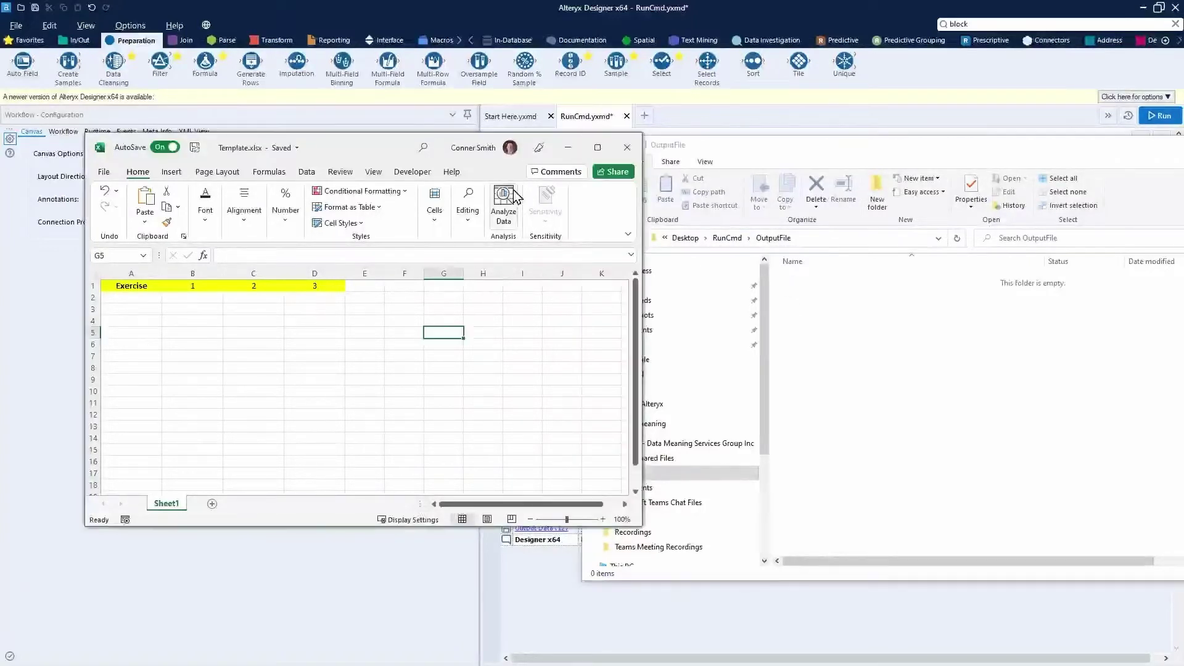
Step: Close the template workbook, minimize the OutputFile window, and select the Text Input to view its paths
click(627, 147)
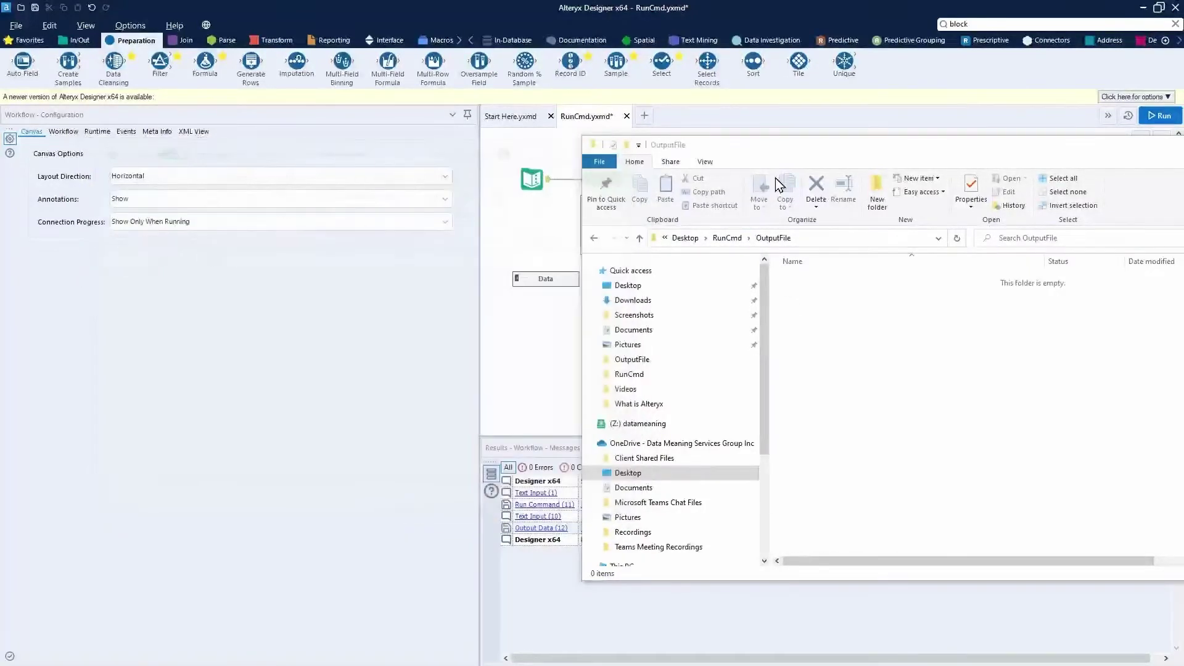
drag(838, 153, 482, 407)
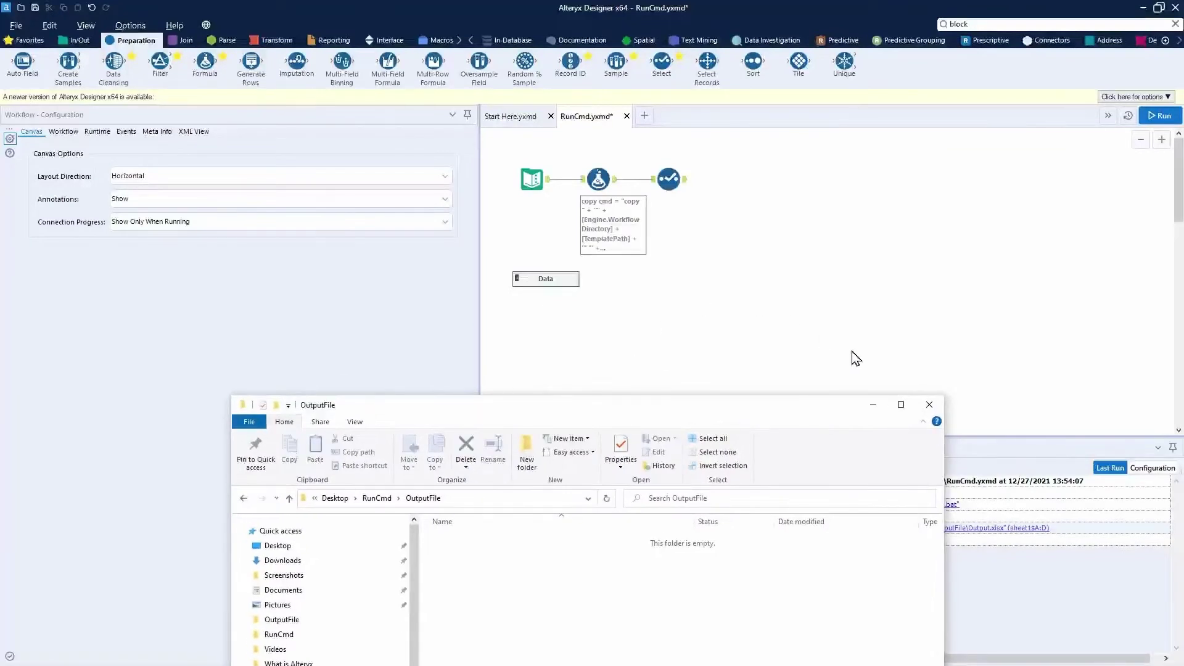
click(871, 401)
click(534, 168)
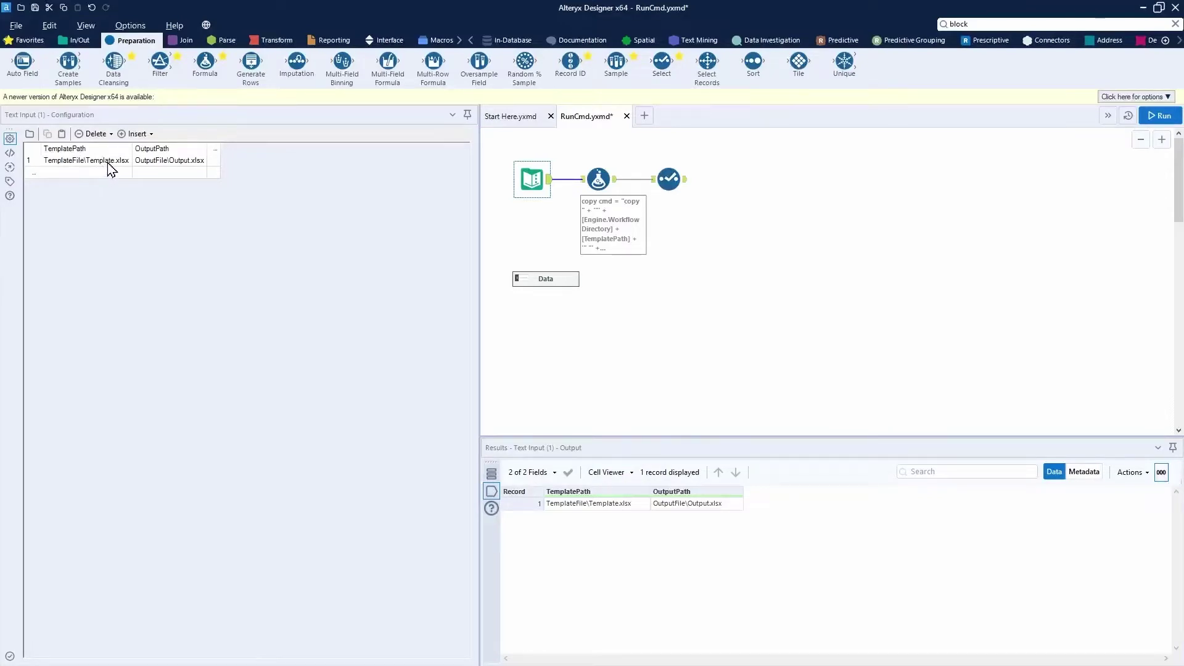
Step: Select the Formula tool to show its 'copy cmd' expression built from Engine.WorkflowDirectory and both paths
click(595, 178)
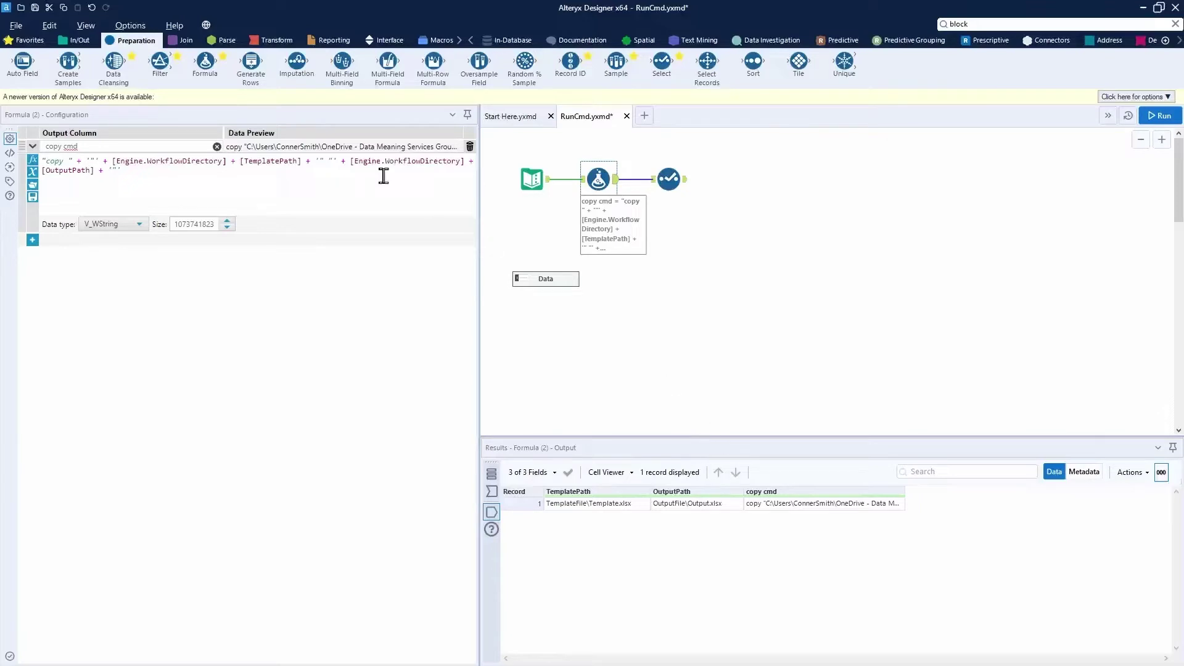
Step: Show record 1's full copy cmd value and widen the canvas and results area
click(779, 505)
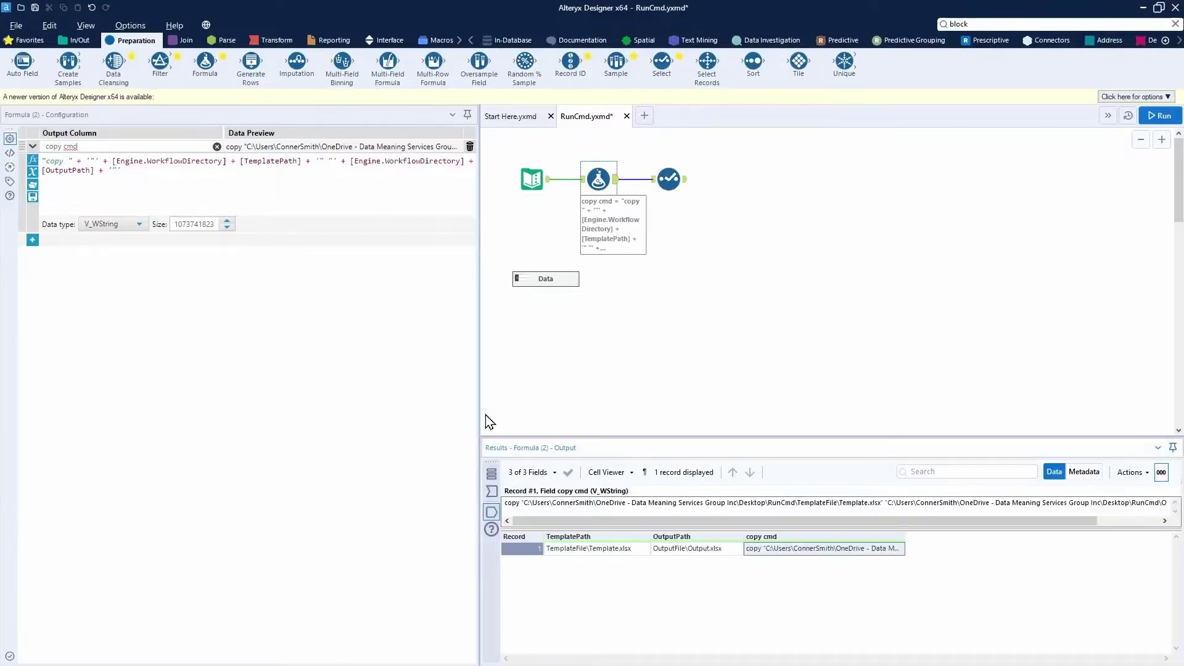
drag(479, 380, 238, 375)
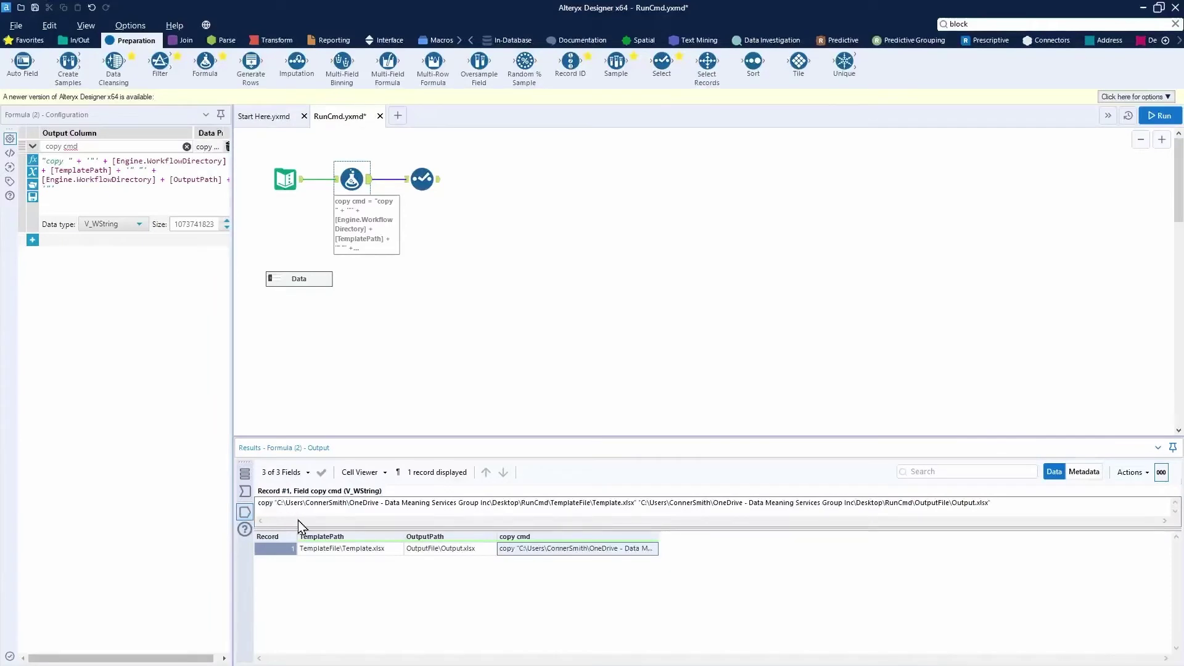
click(269, 512)
drag(257, 511, 274, 510)
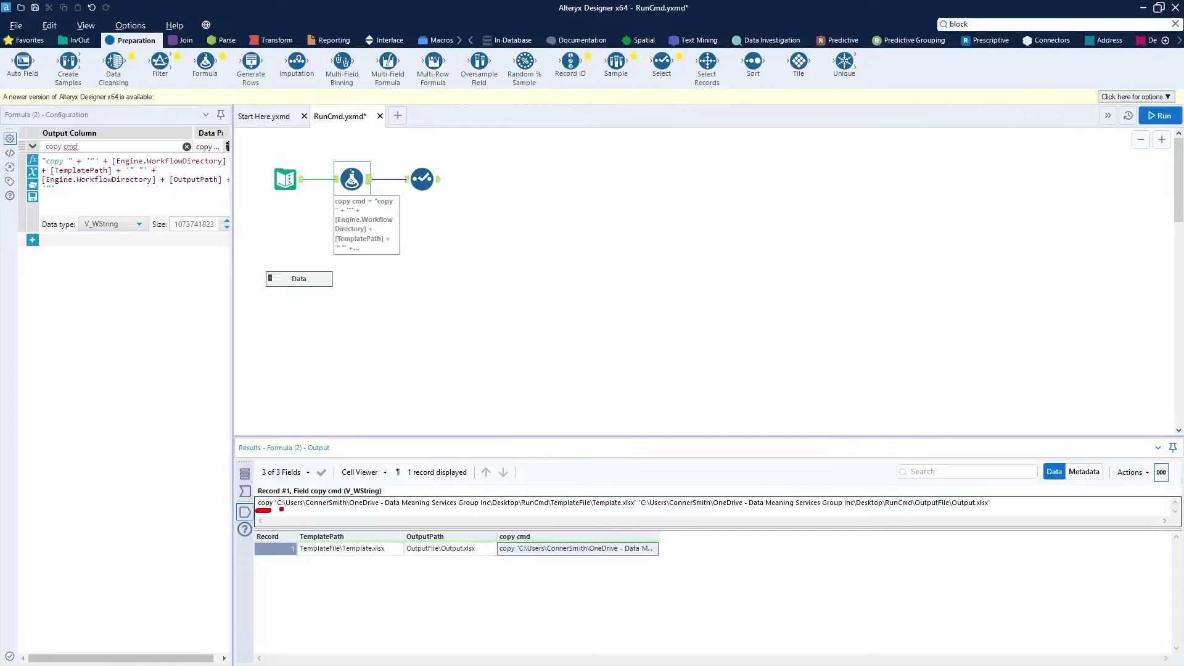
drag(277, 511, 635, 510)
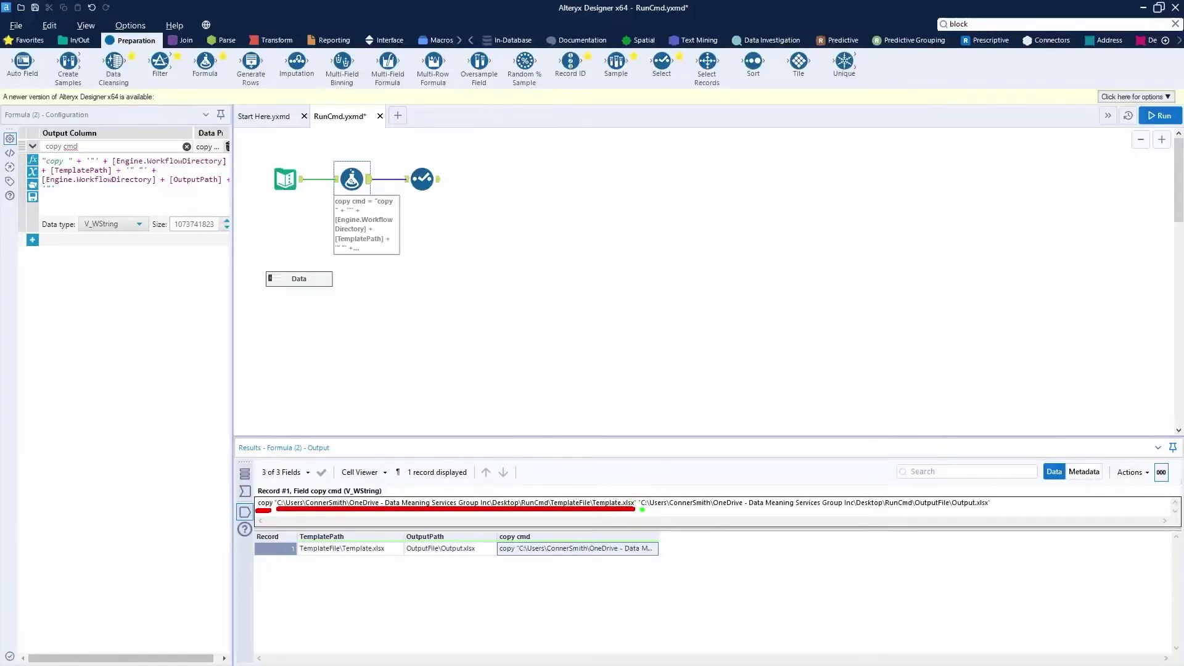
mouse_move(642, 511)
mouse_down()
mouse_move(988, 511)
mouse_move(973, 392)
mouse_up()
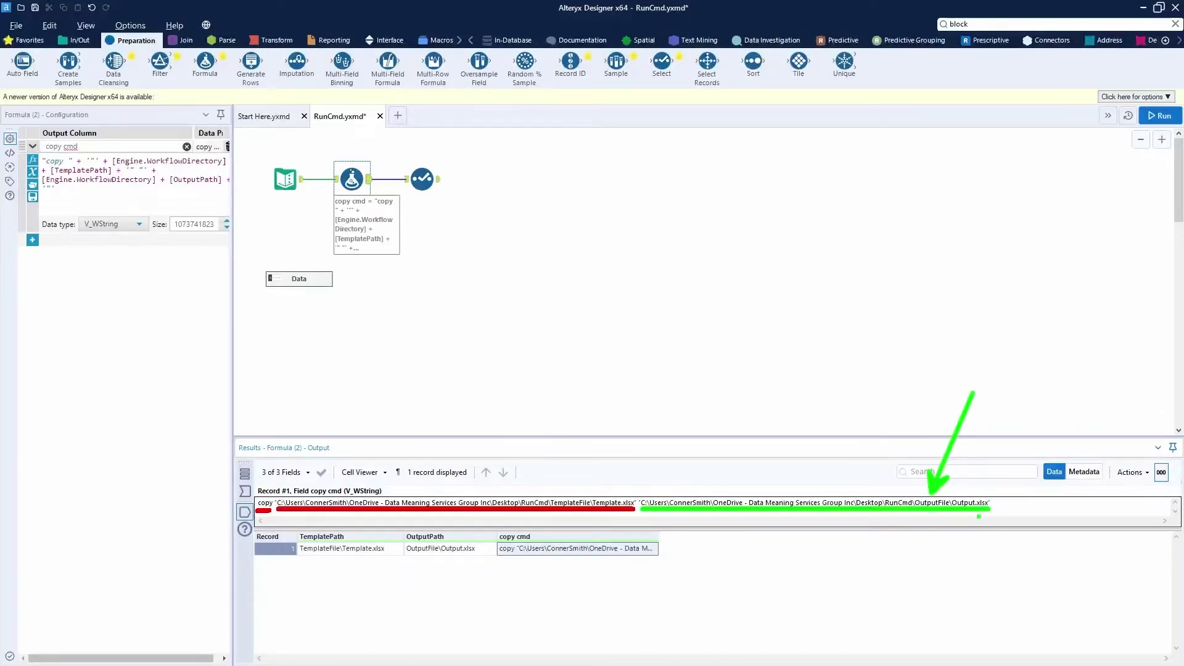
drag(979, 516, 989, 571)
key(Escape)
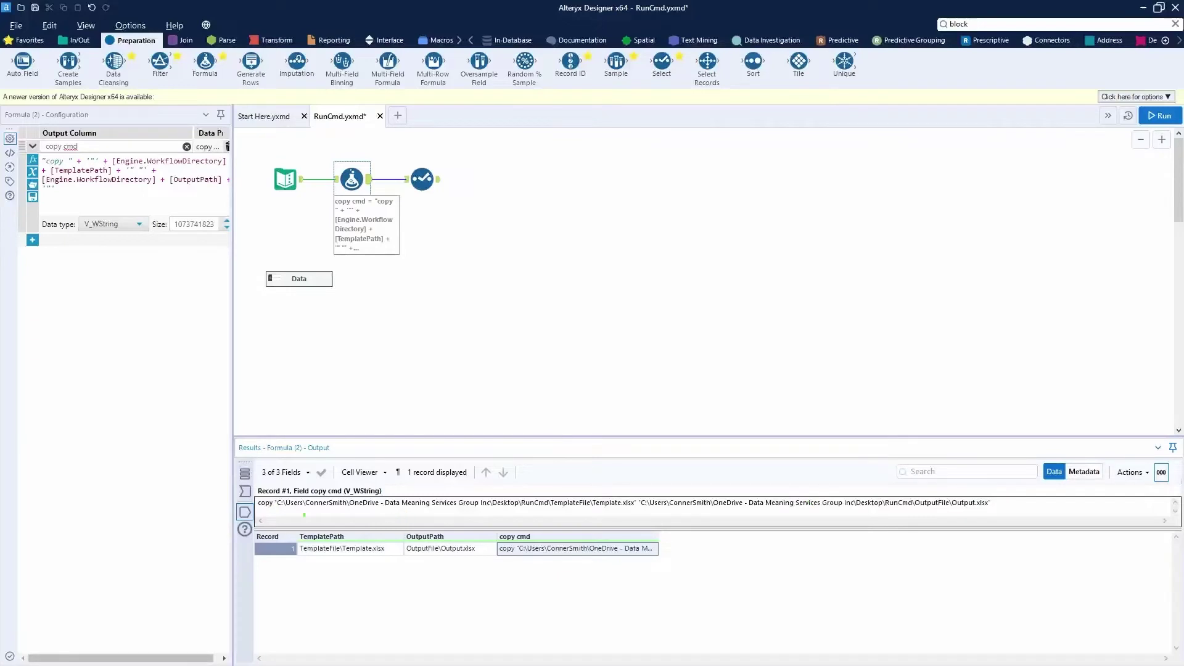
drag(495, 528, 664, 565)
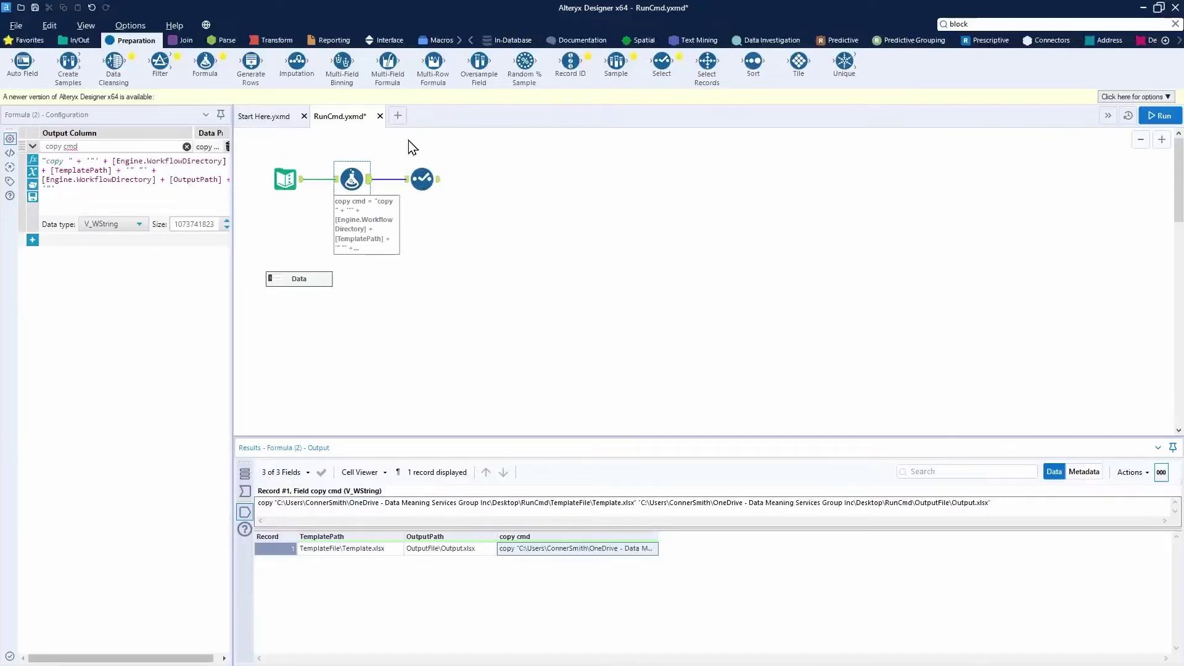
Step: Check that the Select keeps only copy cmd, then add a Run Command tool after it
click(422, 179)
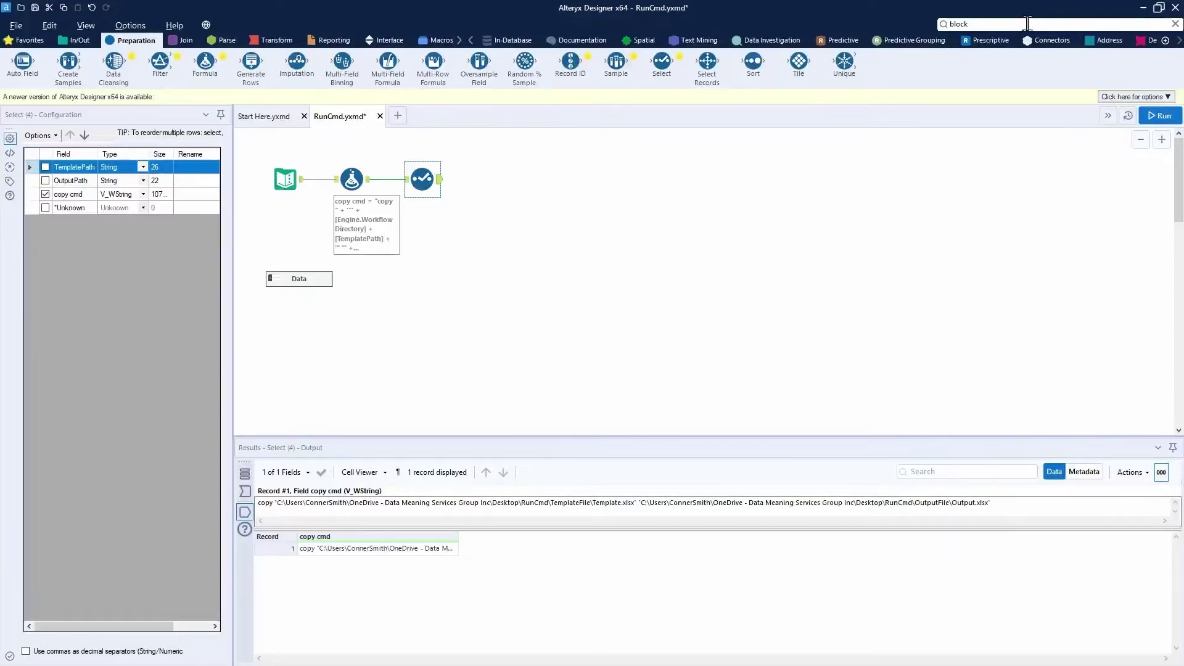
click(948, 24)
text(r)
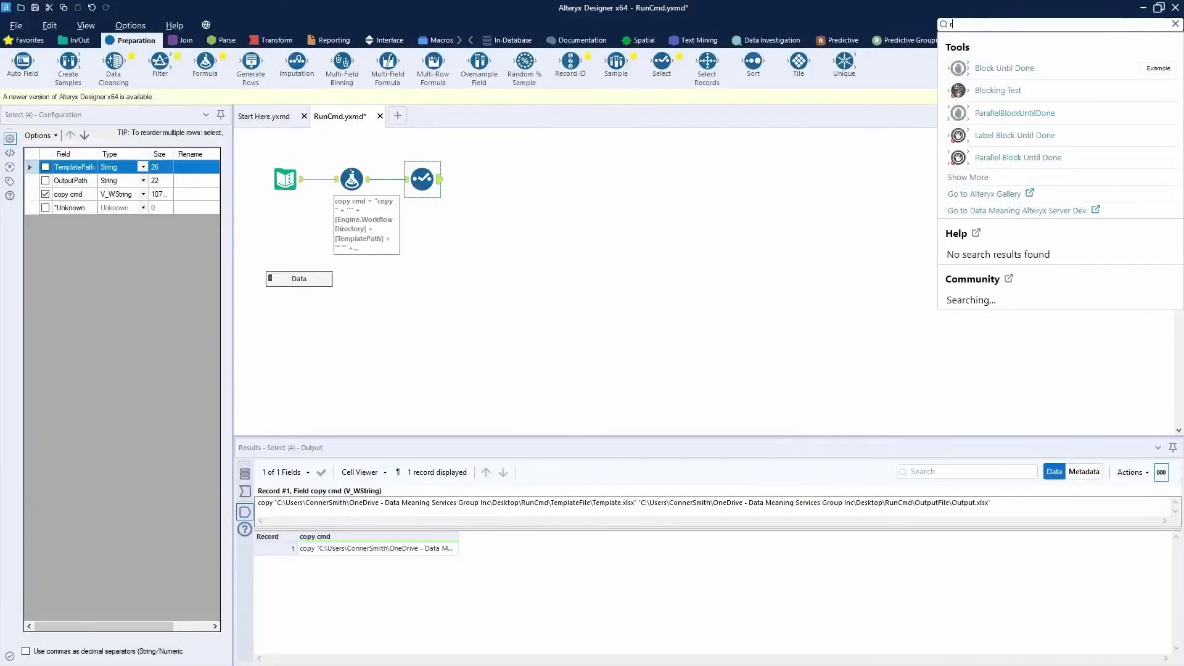
text(un)
drag(957, 90, 483, 181)
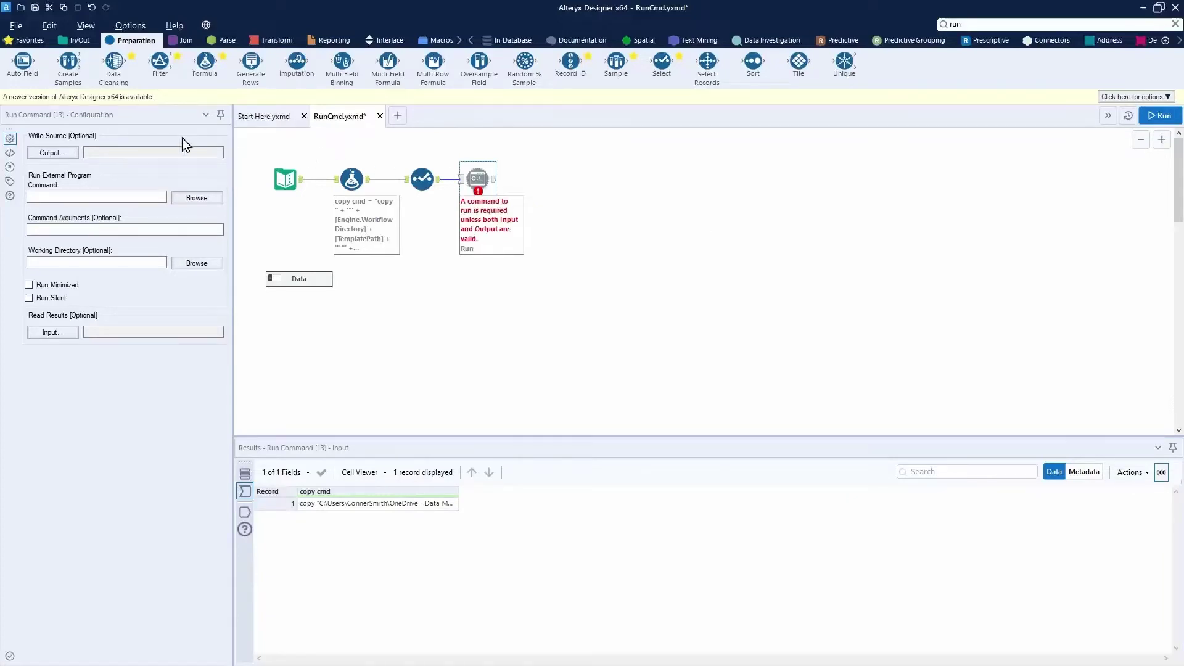
Step: Open the Write Source output settings of the Run Command tool
click(75, 157)
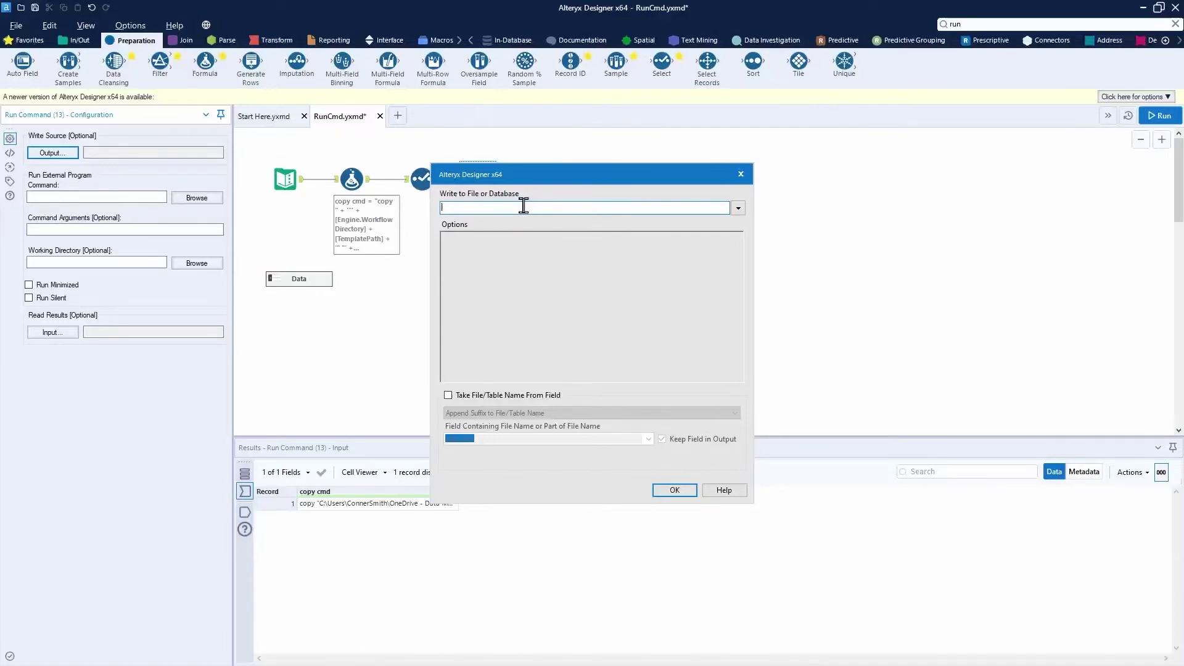
Step: Name the write destination 'YOURNAMEHERE.bat', keeping the Comma Separated Value (*.csv) format
text(YOURNAMEHERE.csv)
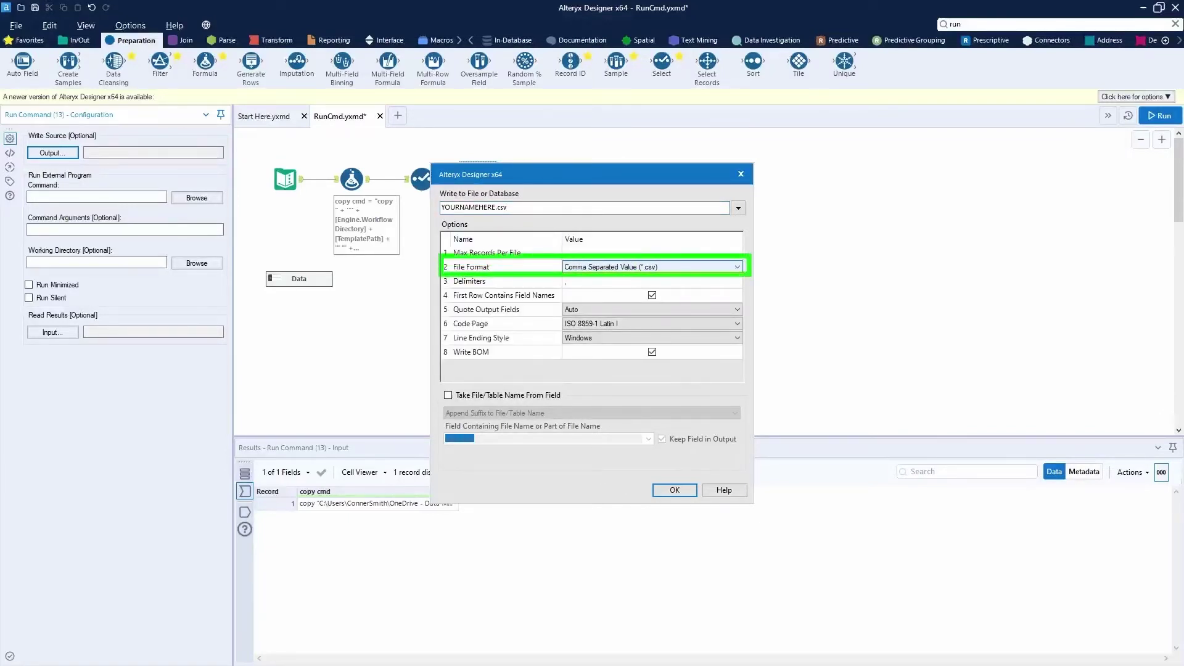
click(528, 207)
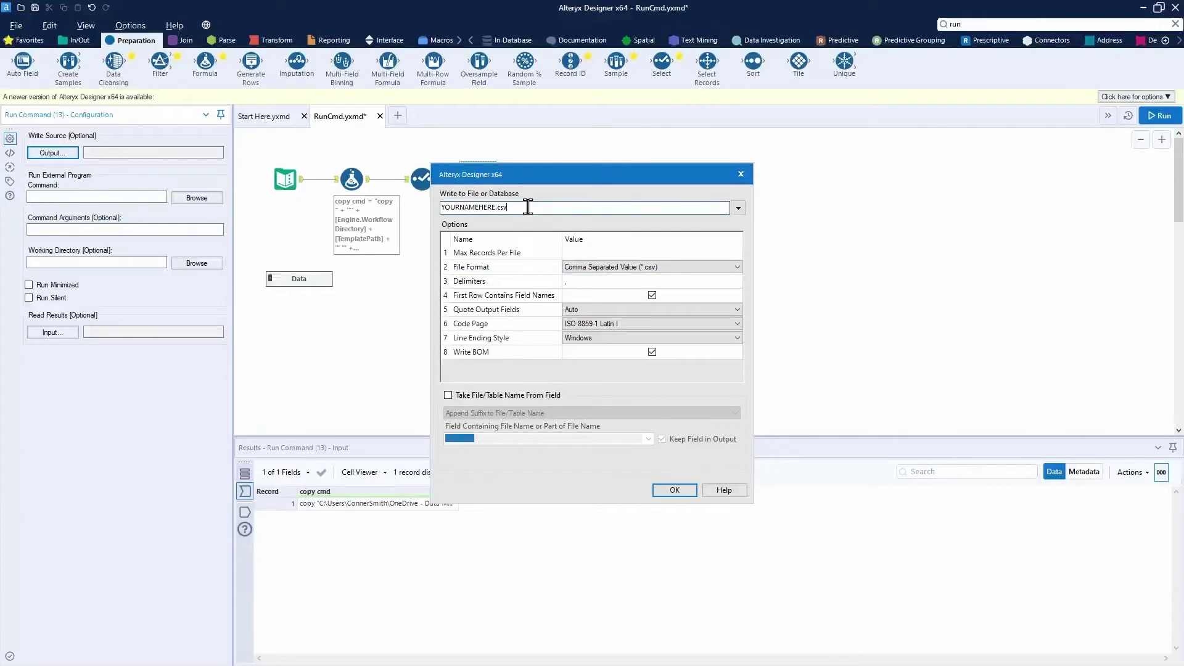
key(BackSpace)
key(BackSpace)
key(BackSpace)
text(bat)
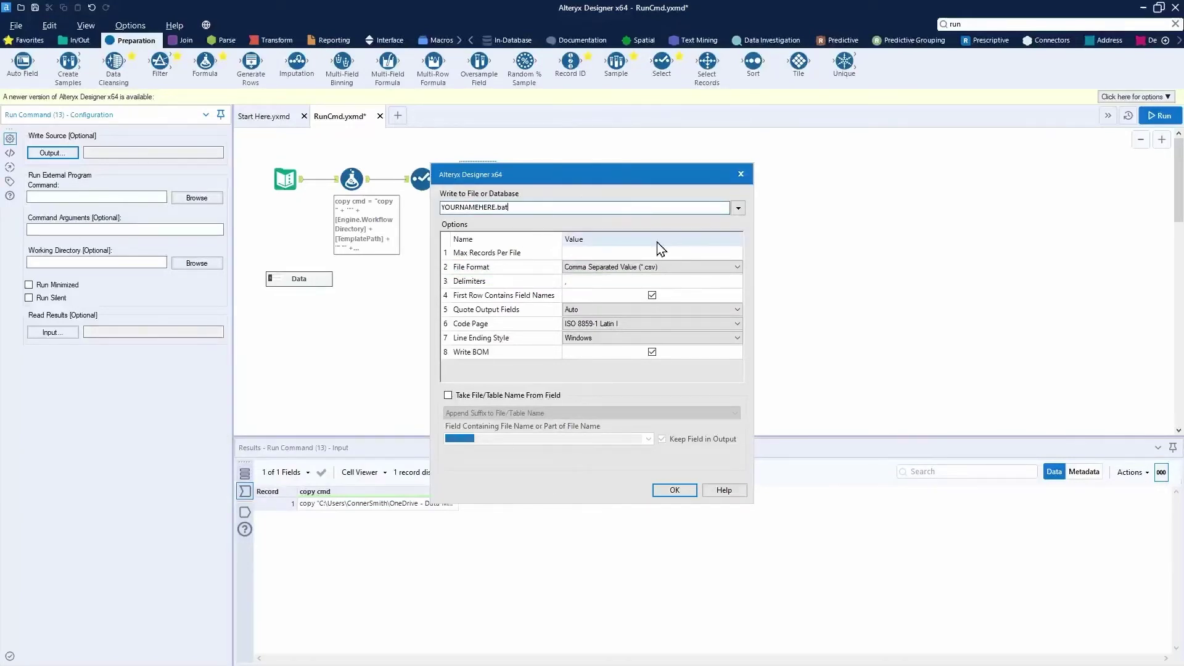
click(645, 288)
click(652, 295)
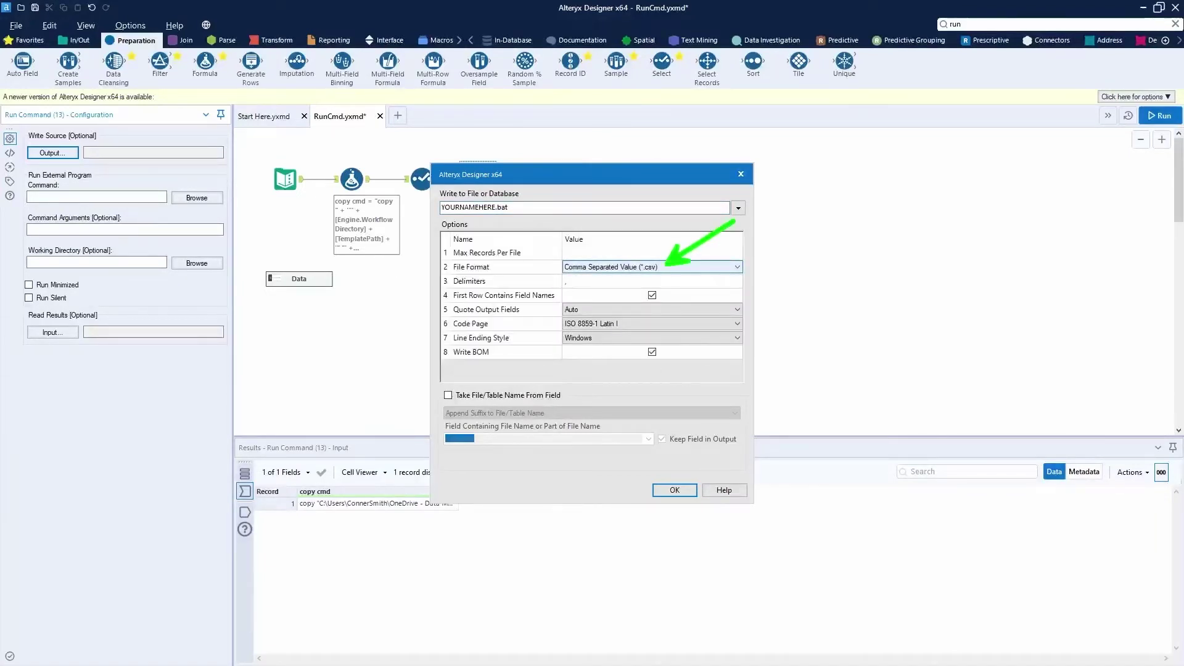
Step: Set the delimiter to \n and stop writing field names as the first row
click(598, 281)
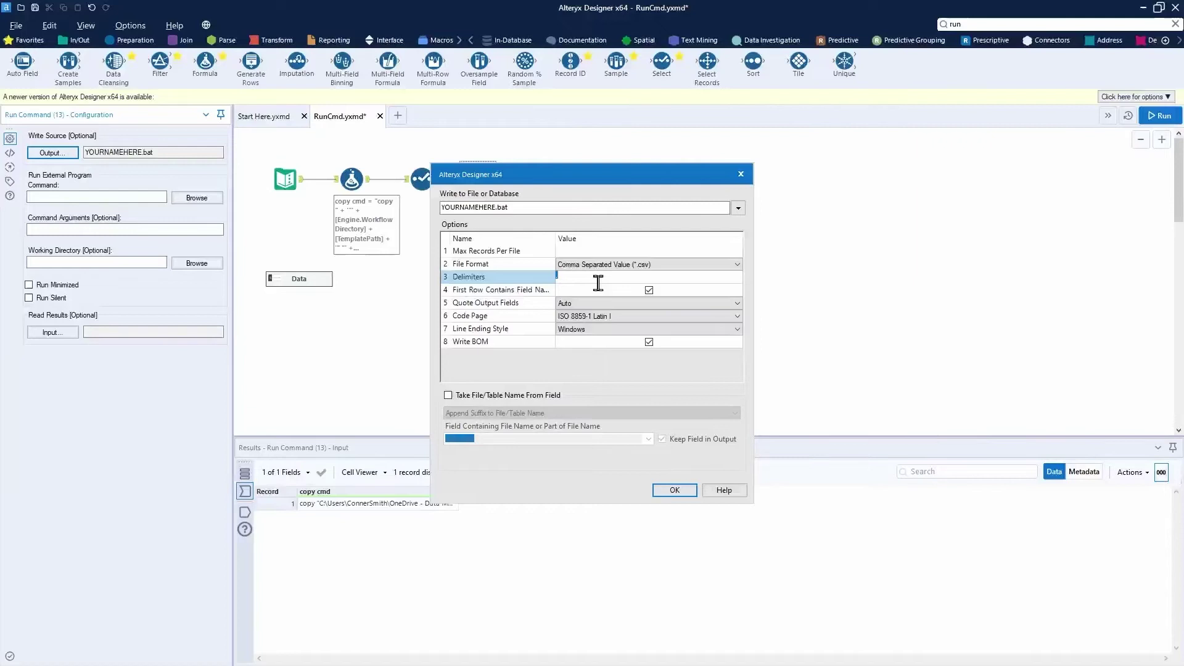
text(\n)
drag(755, 288, 794, 286)
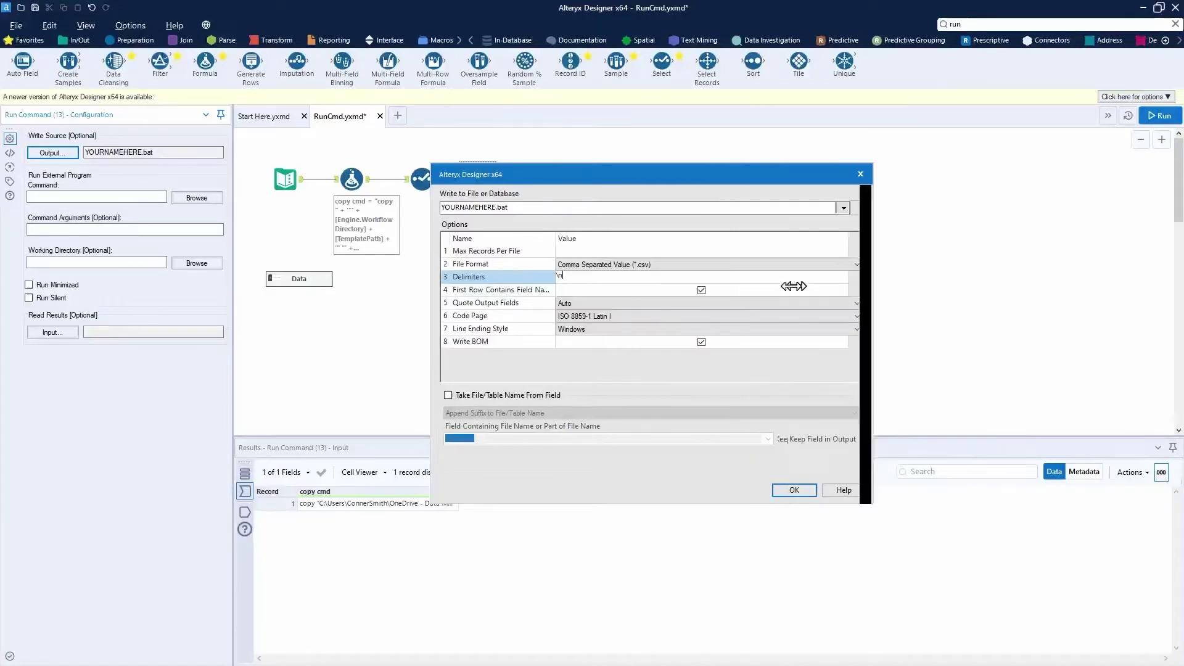
click(709, 290)
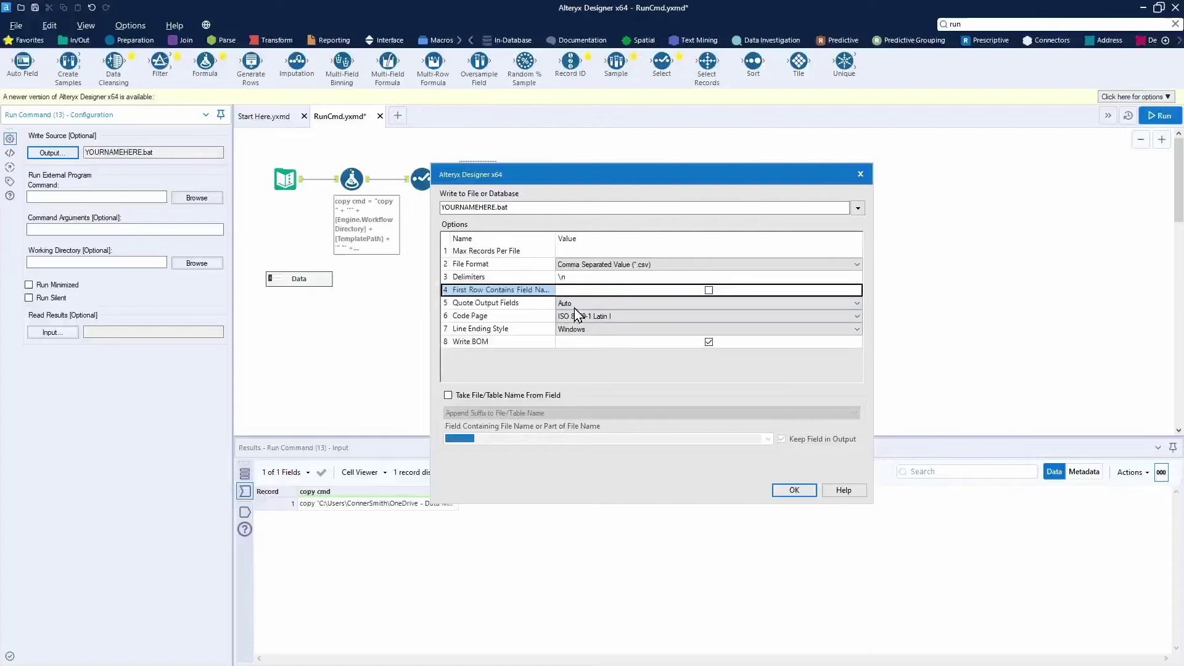
Step: Set Quote Output Fields to Never and confirm the batch file output settings
click(592, 306)
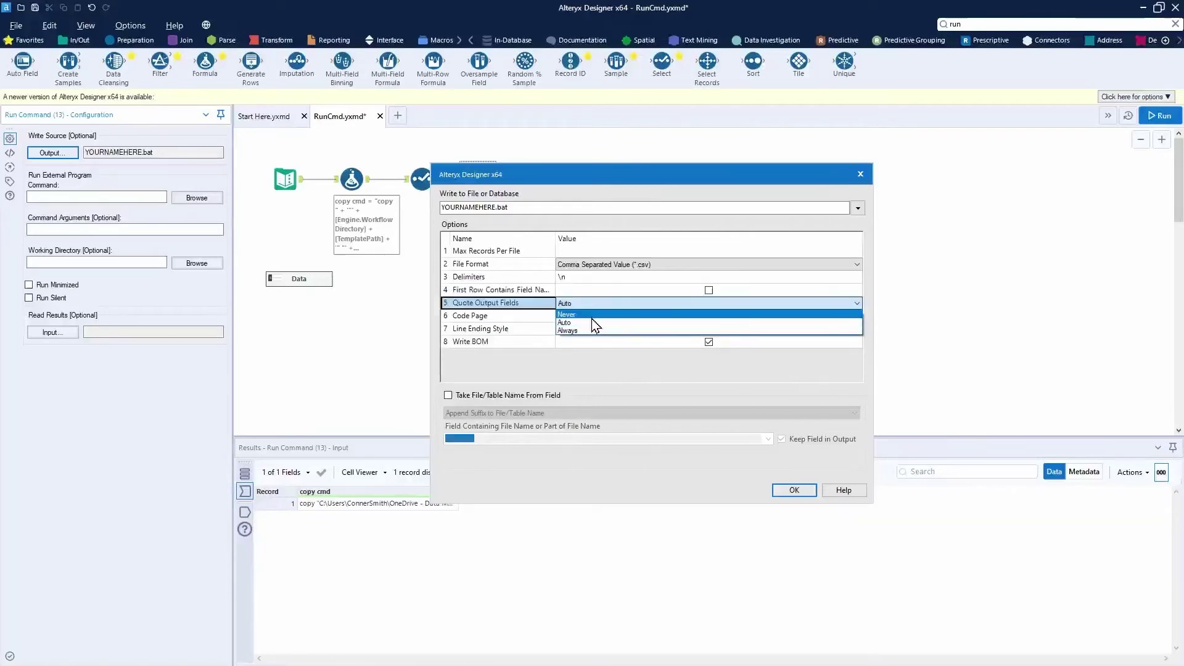
click(591, 316)
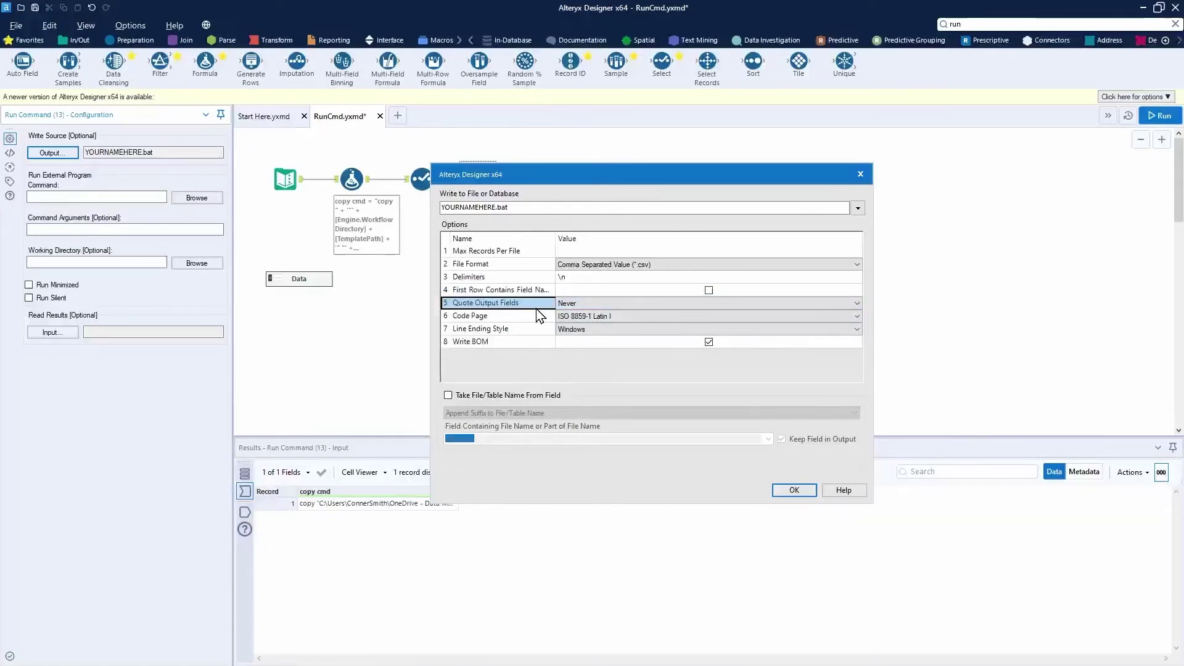
click(609, 306)
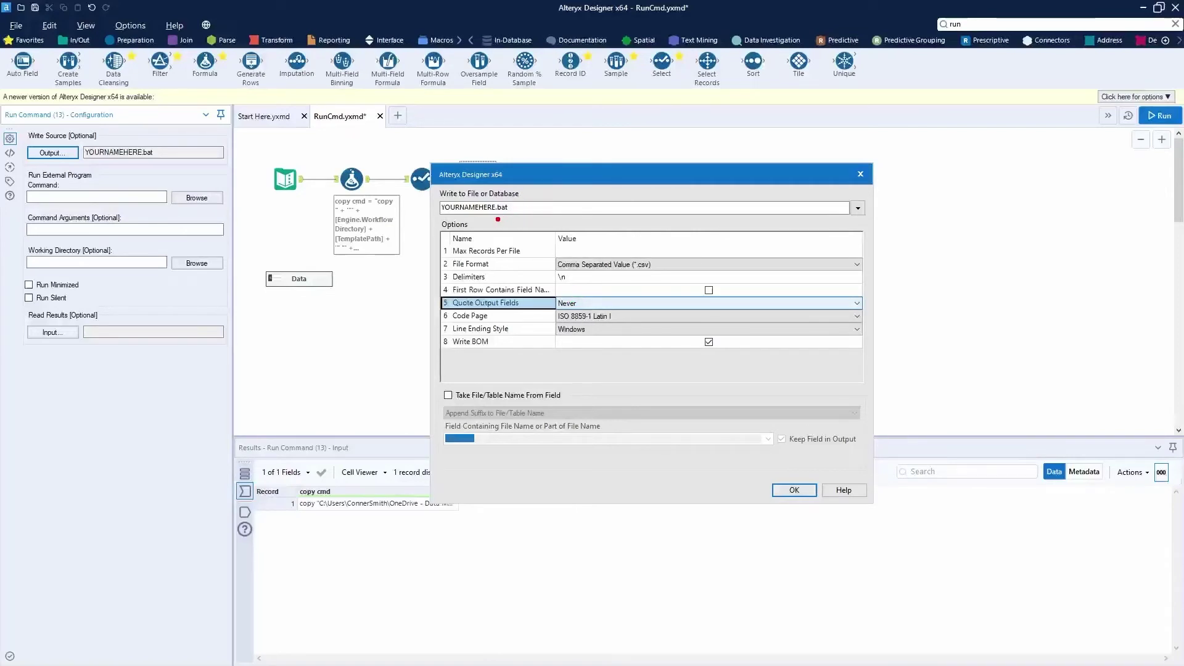
drag(498, 219, 514, 217)
drag(678, 266, 759, 248)
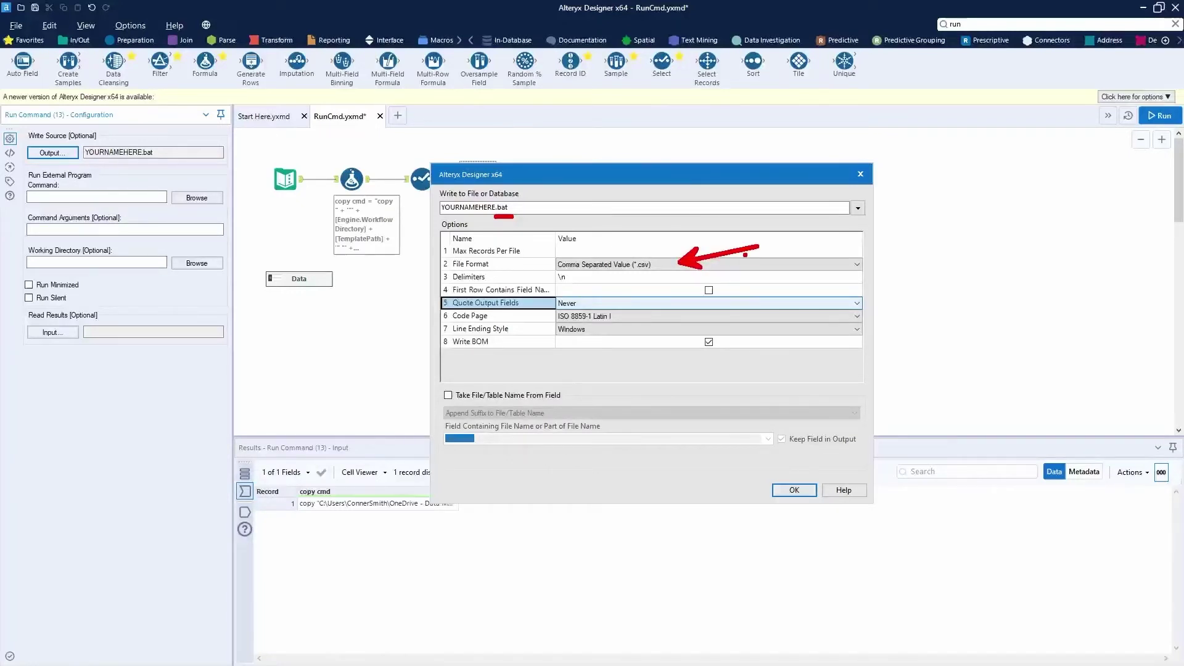
drag(545, 277, 509, 277)
drag(715, 292, 766, 291)
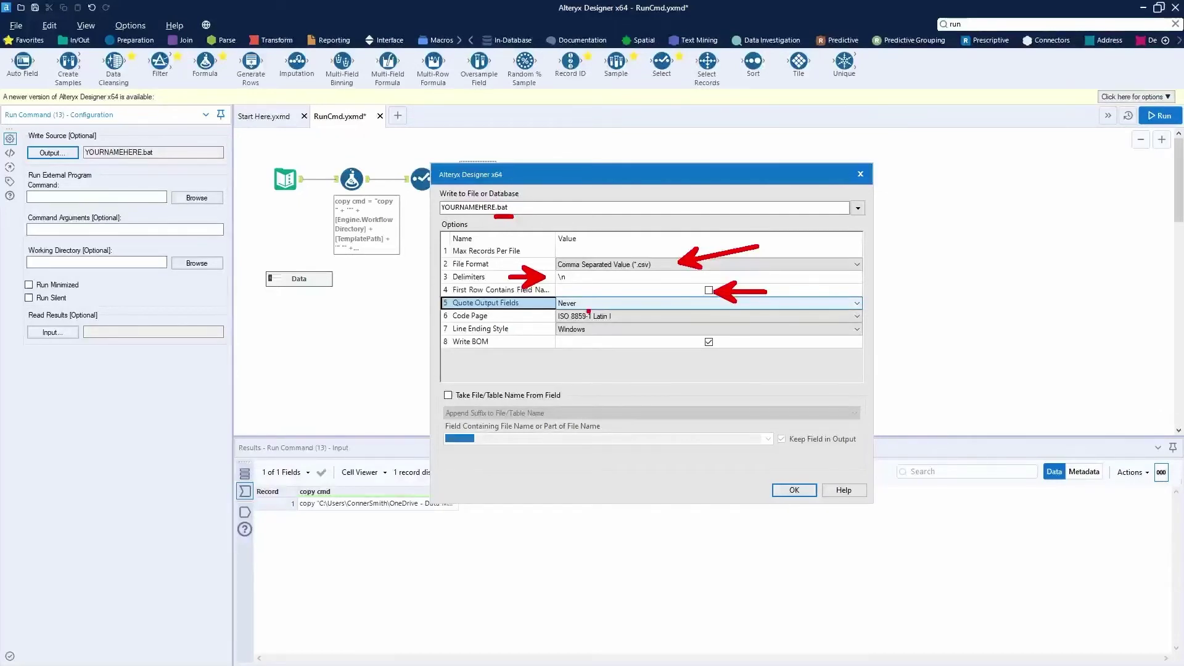
drag(588, 311, 644, 330)
click(808, 491)
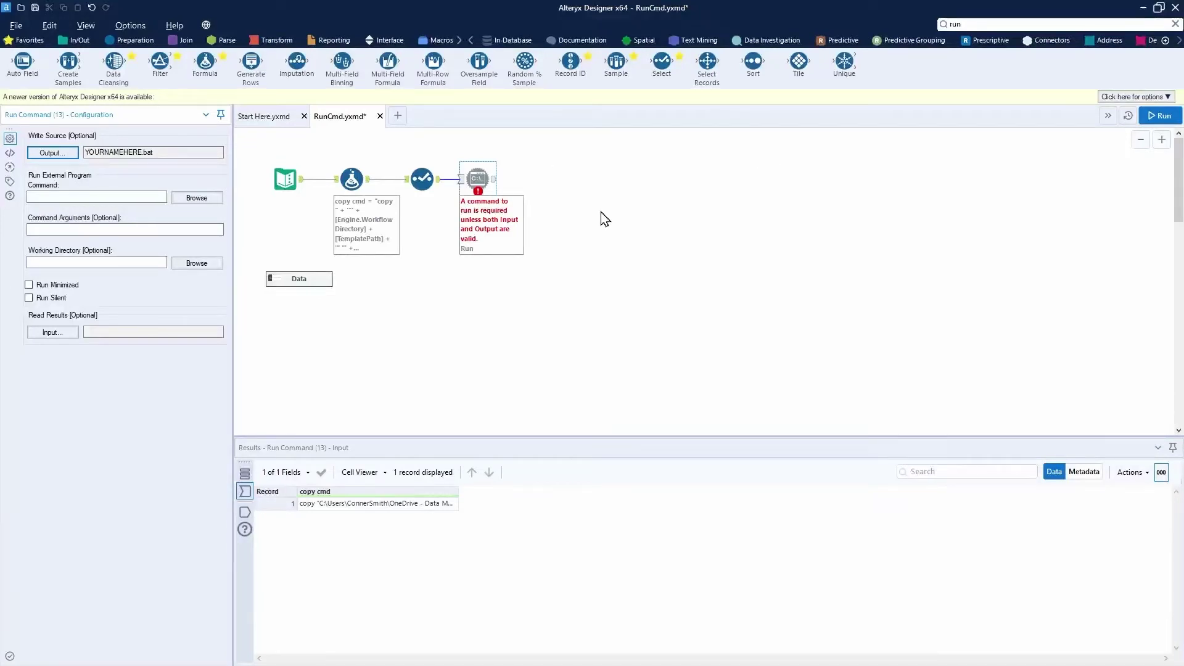
Step: Select the YOURNAMEHERE.bat file name in the Write Source field
double_click(188, 151)
drag(117, 127, 218, 79)
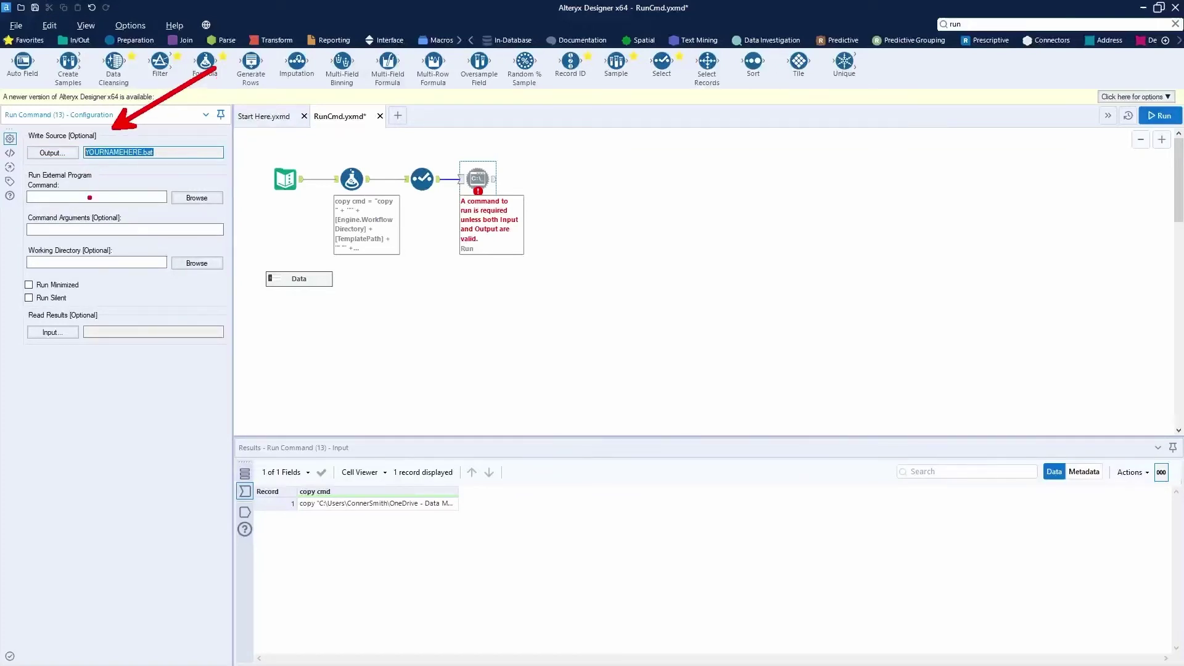
drag(104, 193, 208, 162)
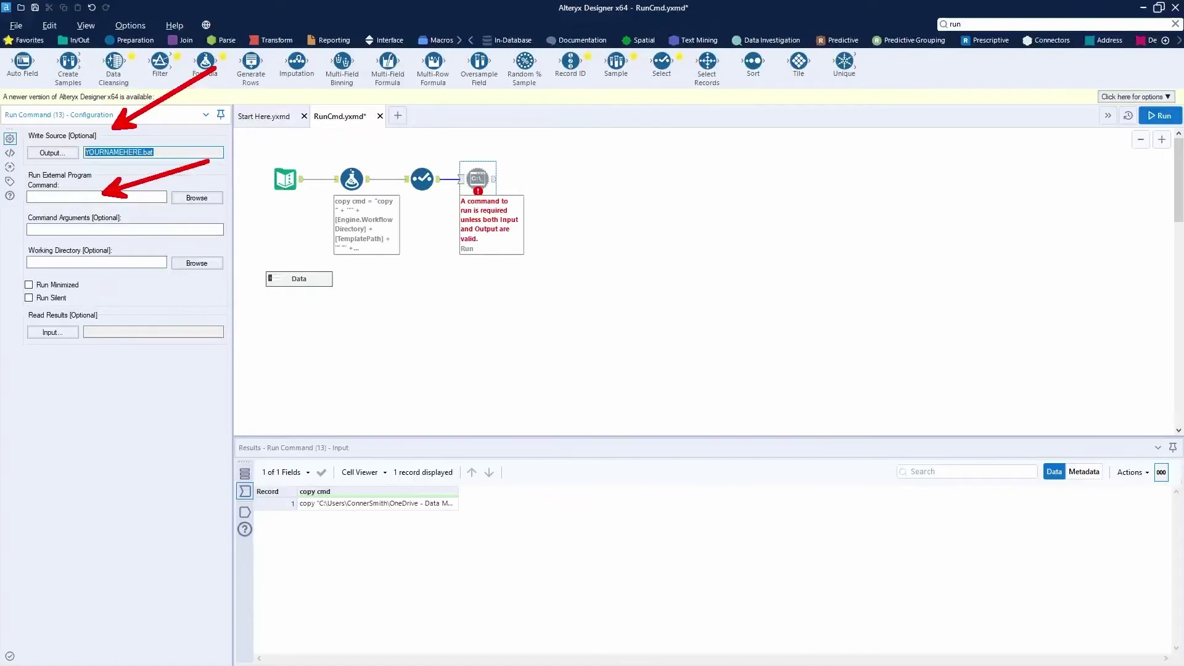
key(e)
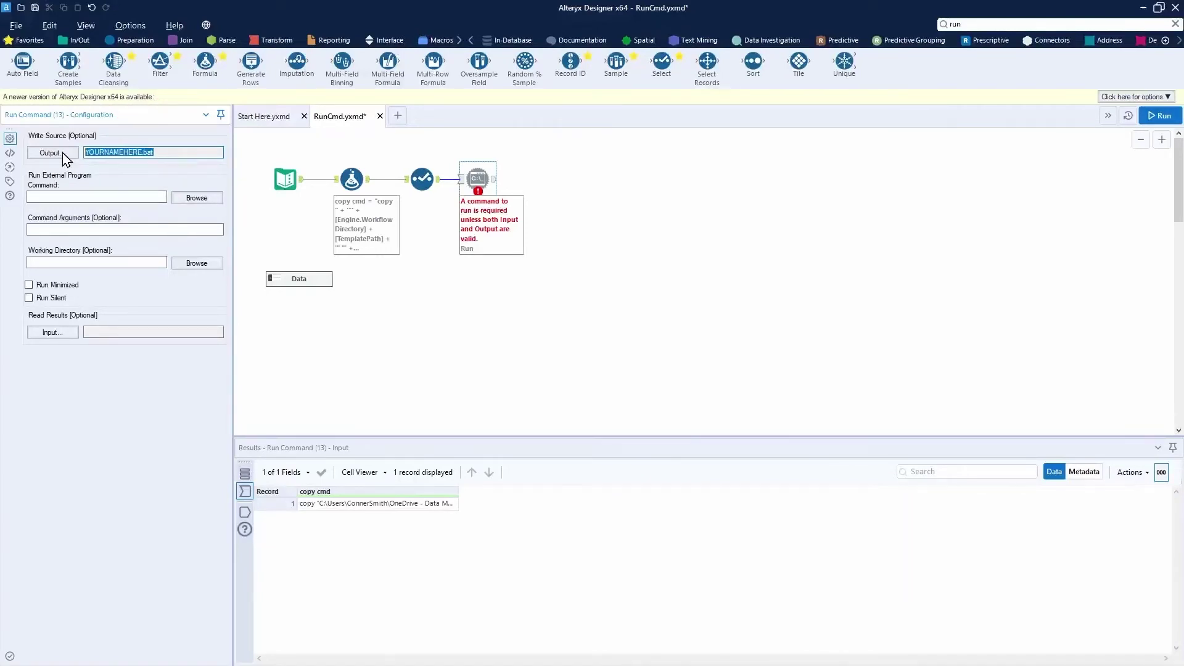
drag(137, 163, 176, 205)
key(Escape)
Step: Copy YOURNAMEHERE.bat into the Run External Program Command box
click(137, 195)
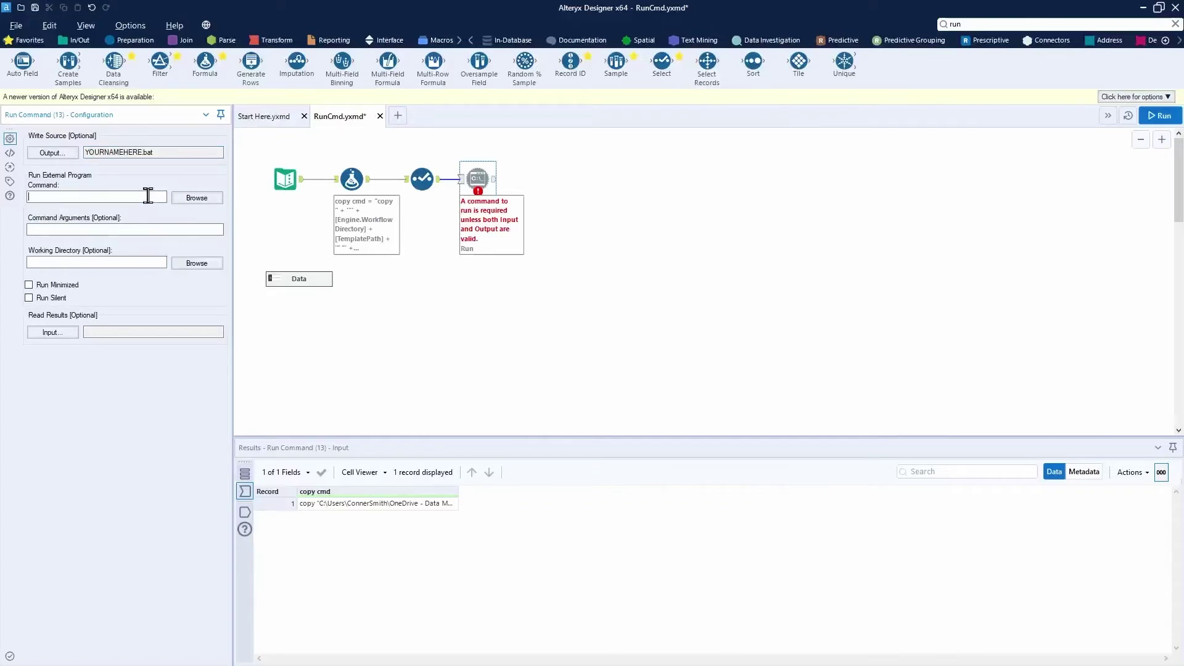
double_click(177, 150)
key(ctrl+c)
click(114, 197)
key(ctrl+v)
key(ctrl+2)
drag(169, 148, 231, 110)
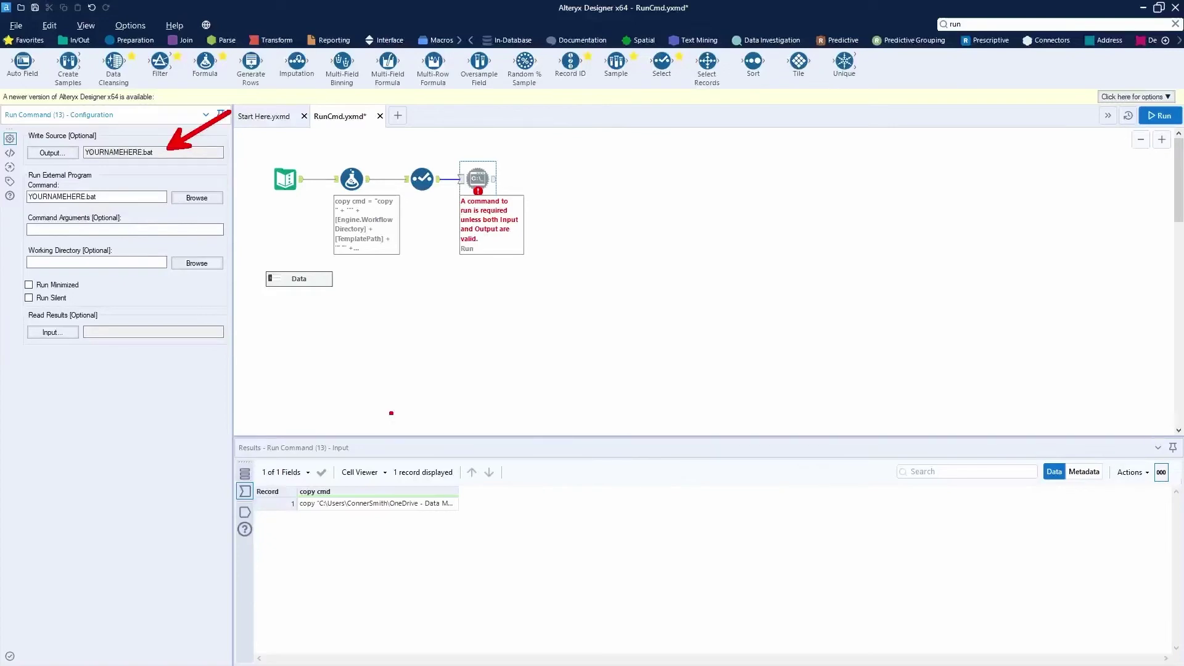
drag(294, 518, 459, 518)
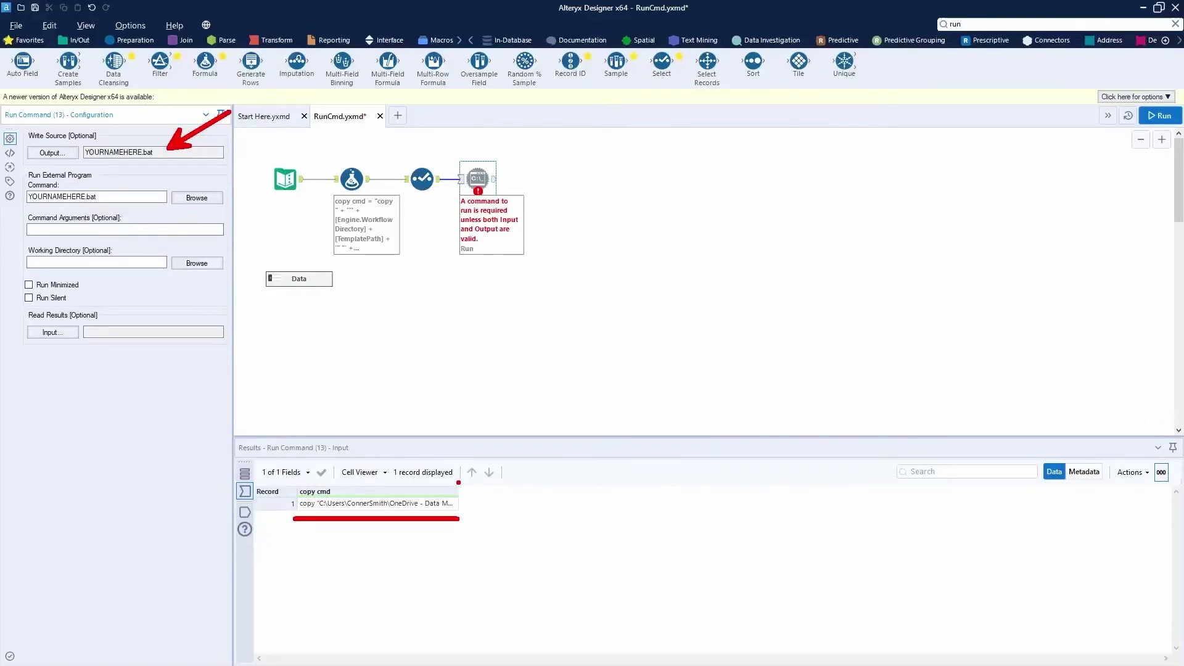
drag(318, 207, 382, 207)
drag(95, 202, 159, 234)
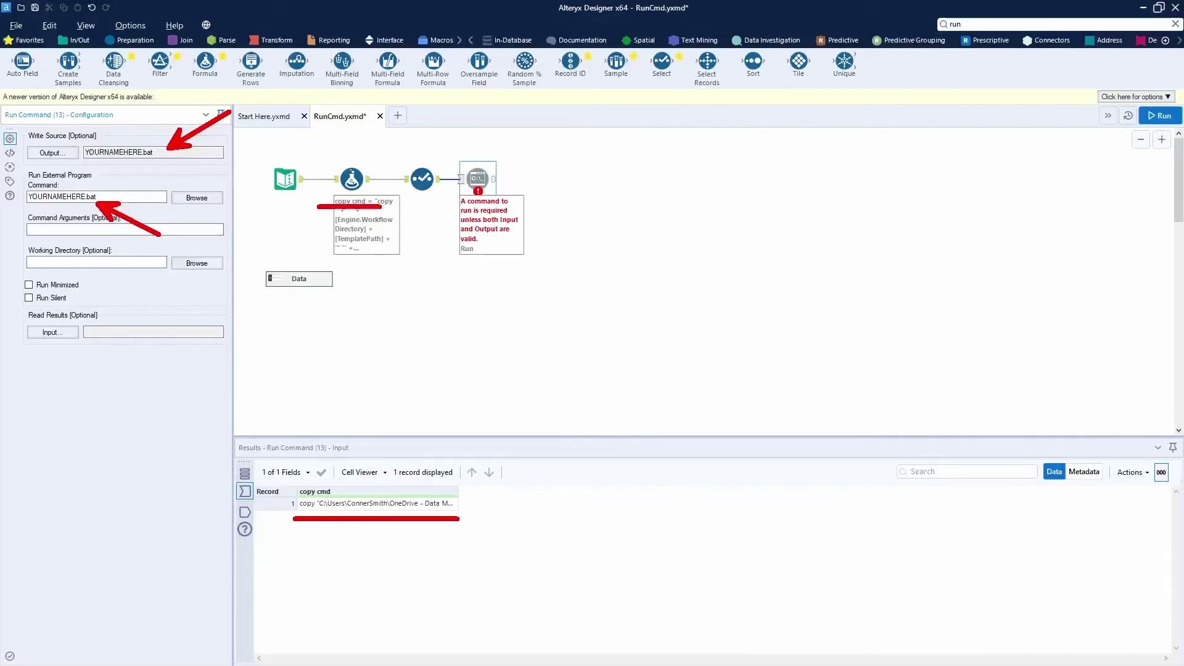
key(Escape)
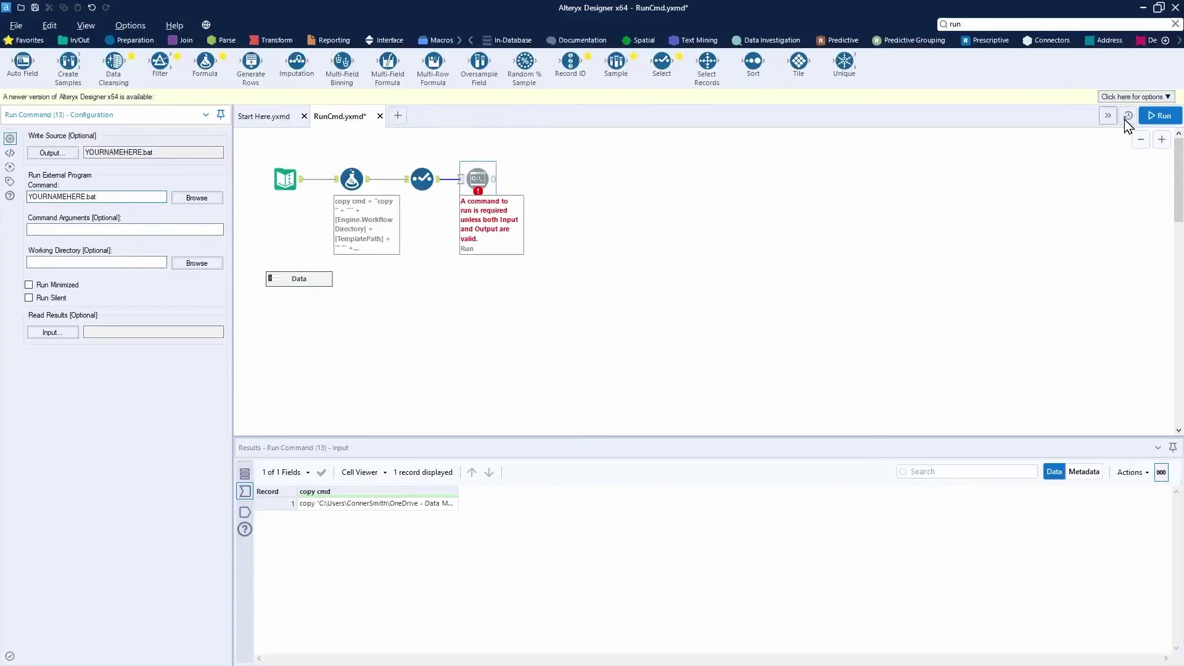
Step: Run the workflow, writing one record to YOURNAMEHERE.bat, and dismiss the finished message
click(1167, 115)
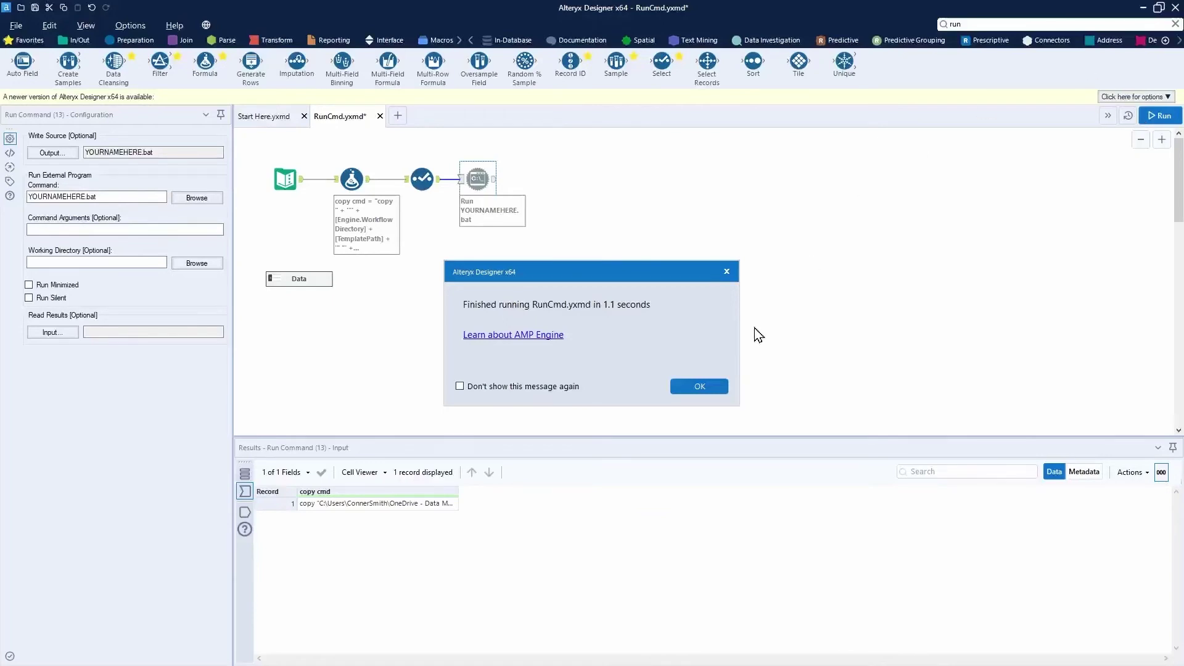
click(703, 387)
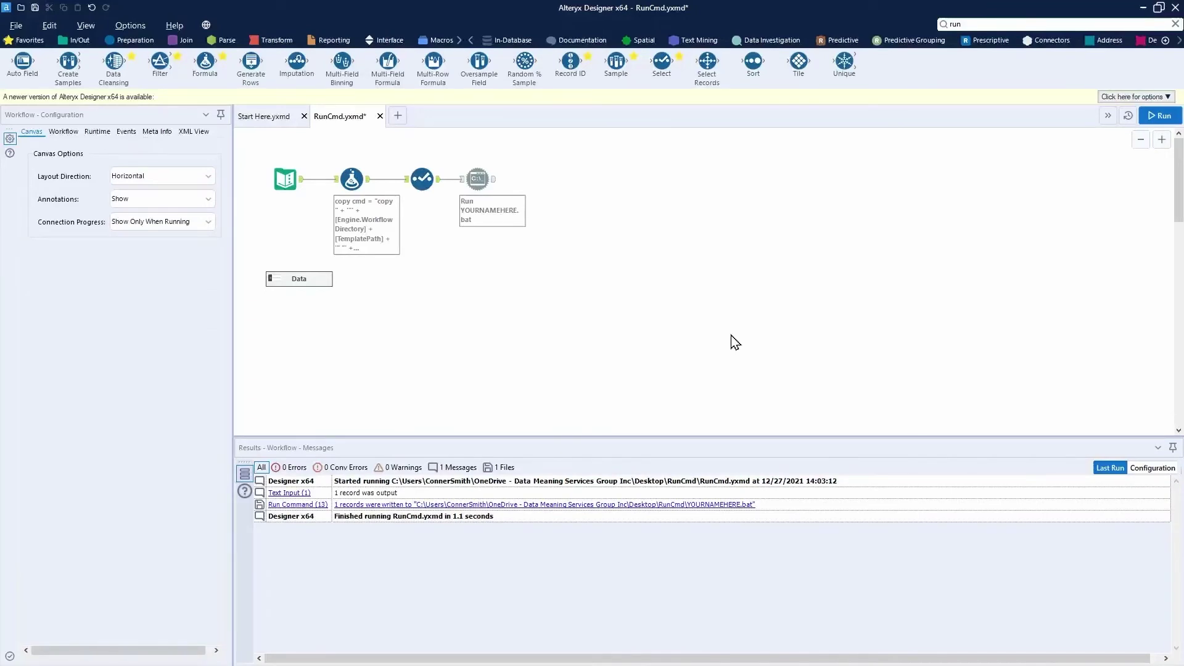
Step: Enable Run Silent on the Run Command tool and rerun the workflow
click(477, 179)
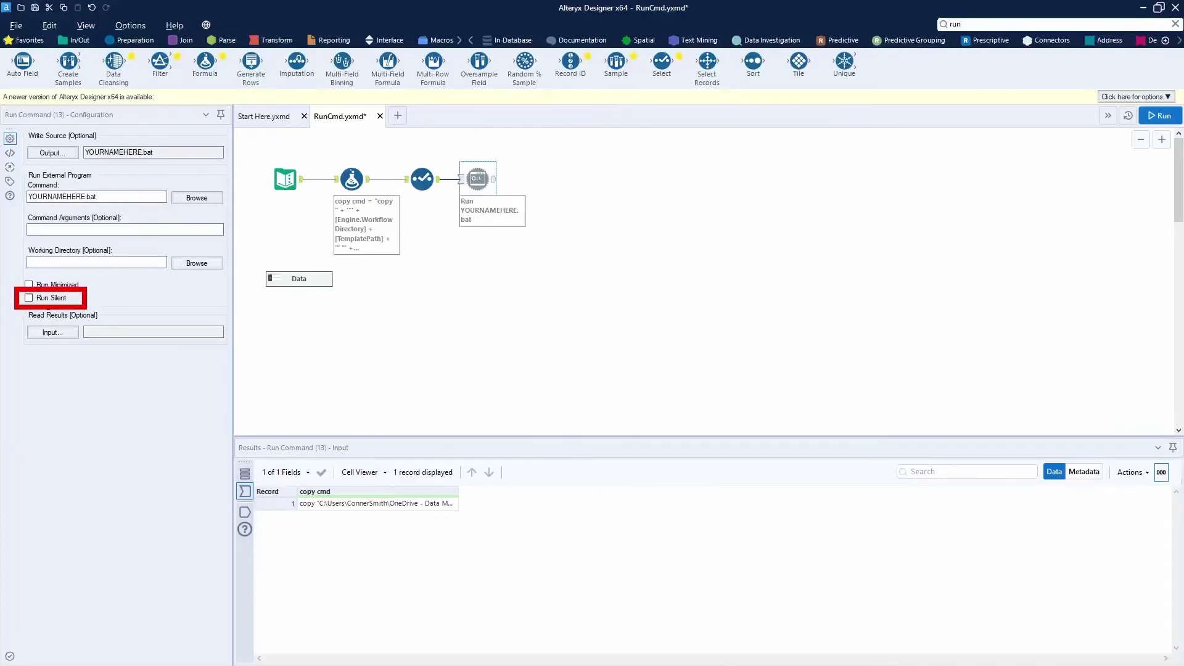
click(29, 297)
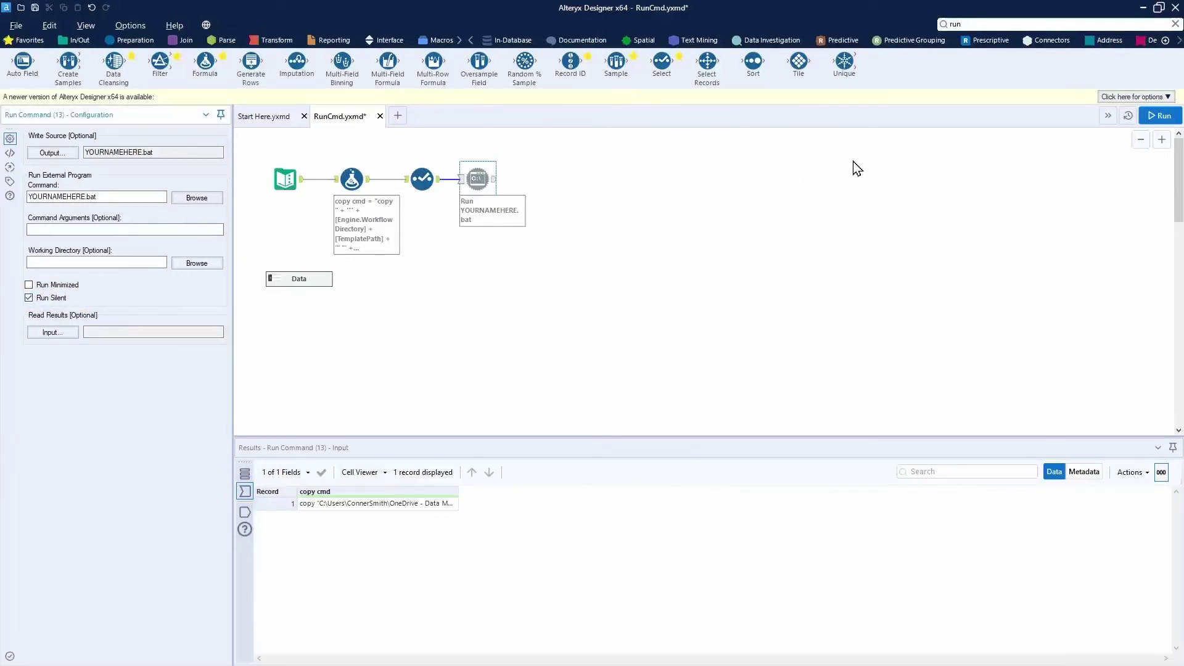
click(1173, 120)
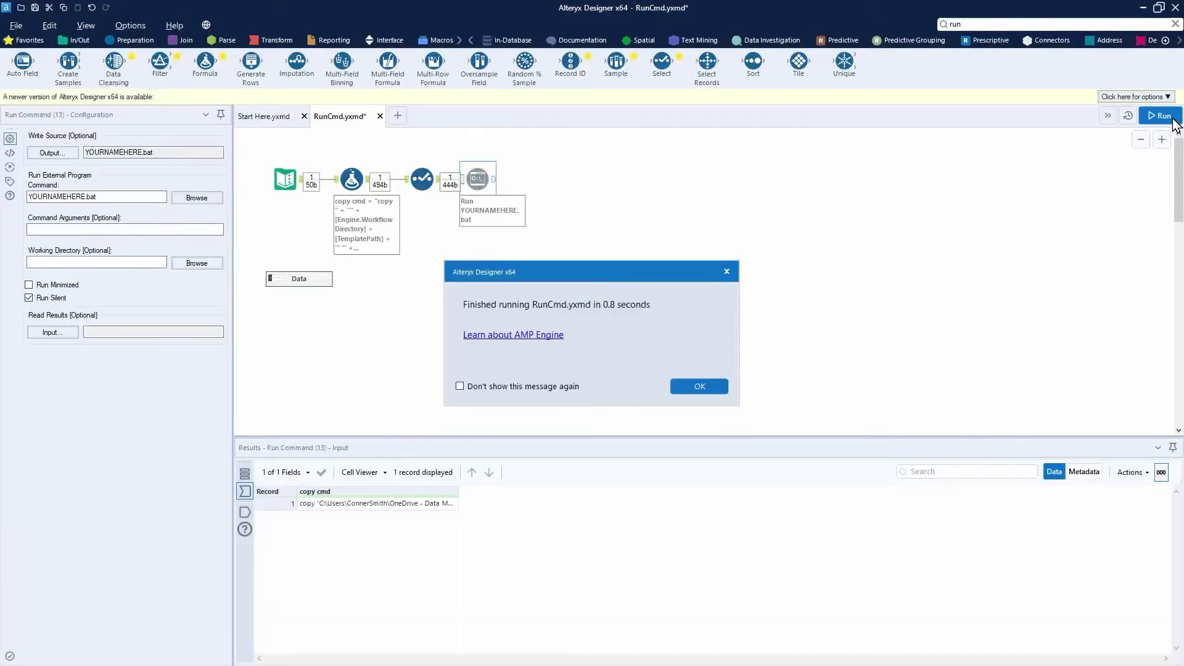
click(709, 388)
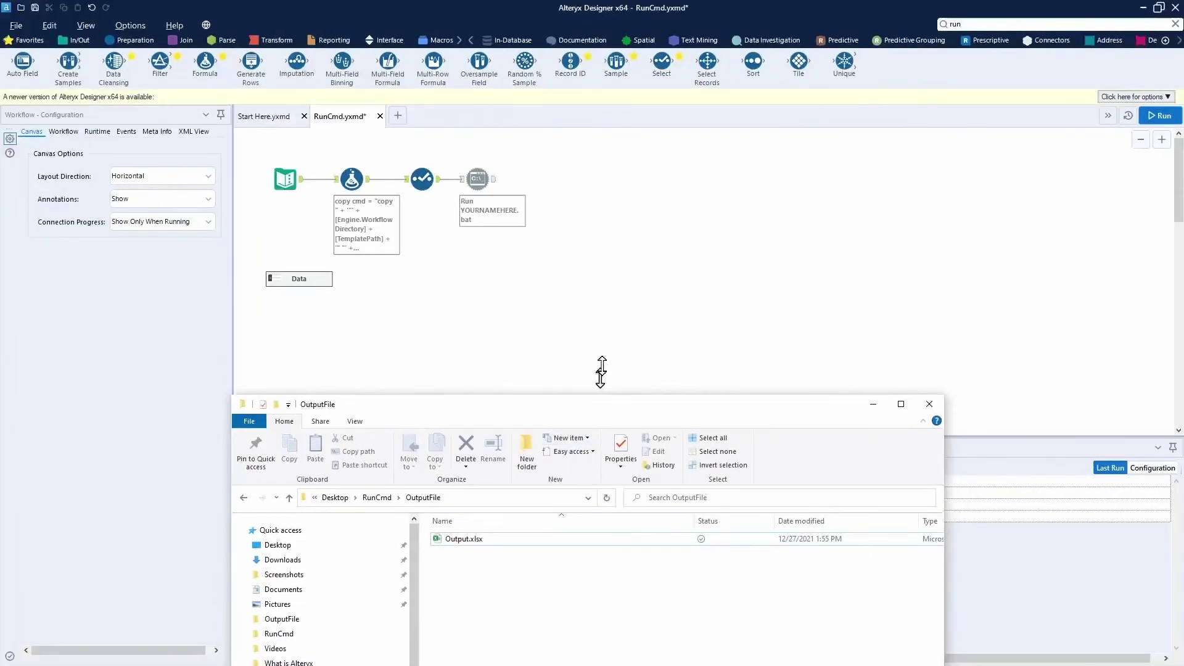
Step: Enlarge File Explorer and open Output.xlsx from Desktop > RunCmd > OutputFile
drag(595, 384, 601, 21)
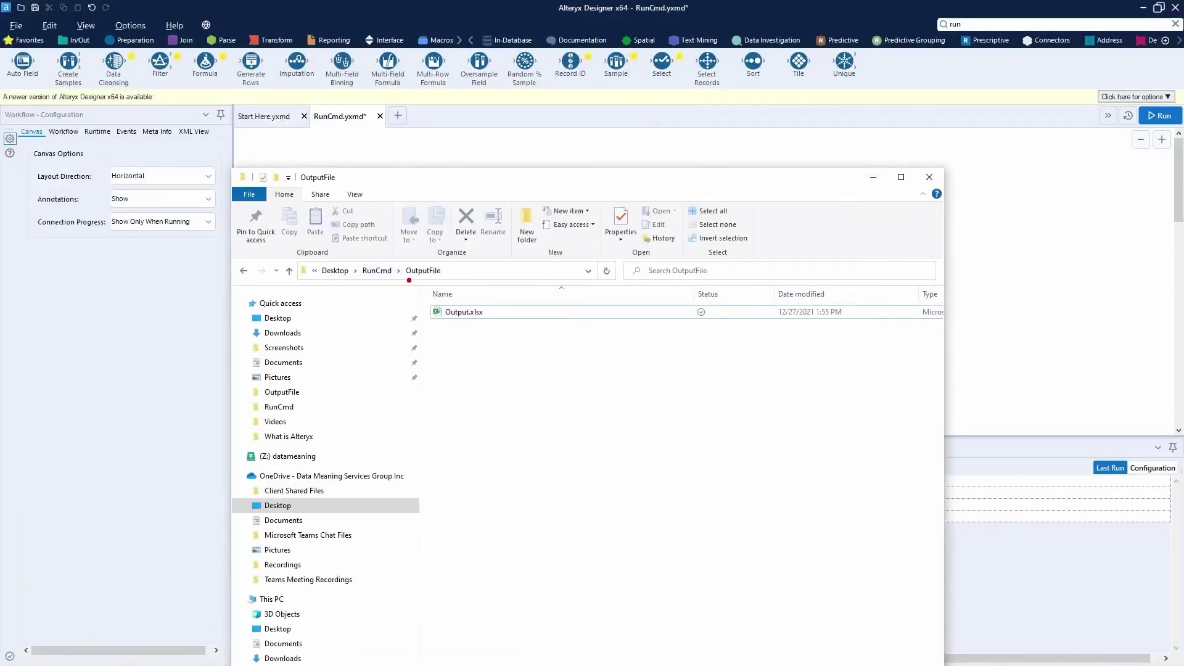
drag(408, 280, 446, 281)
drag(497, 365, 477, 325)
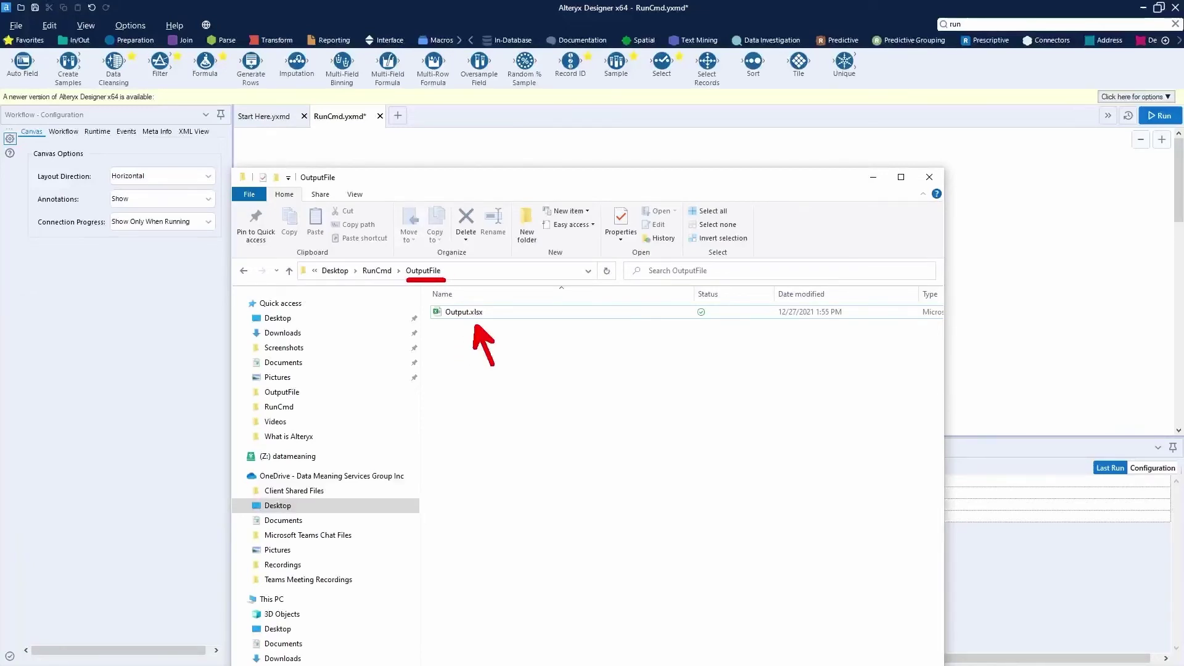
double_click(494, 312)
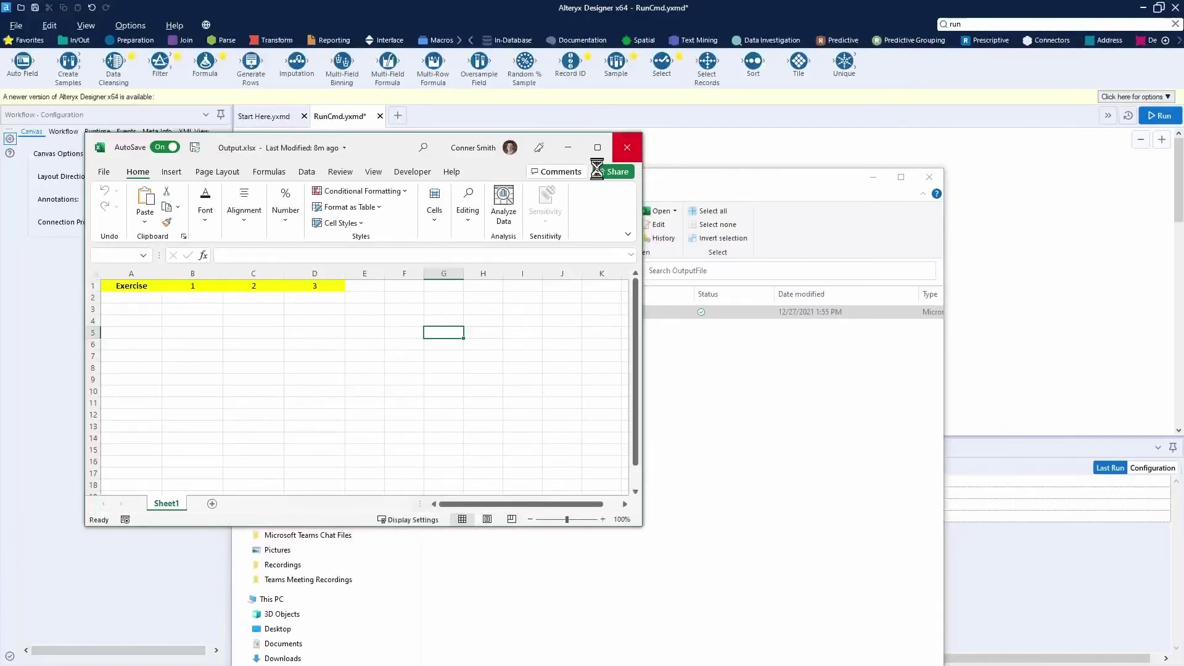
Step: Close Output.xlsx in Excel after confirming its Exercise, 1, 2, 3 header row
click(627, 147)
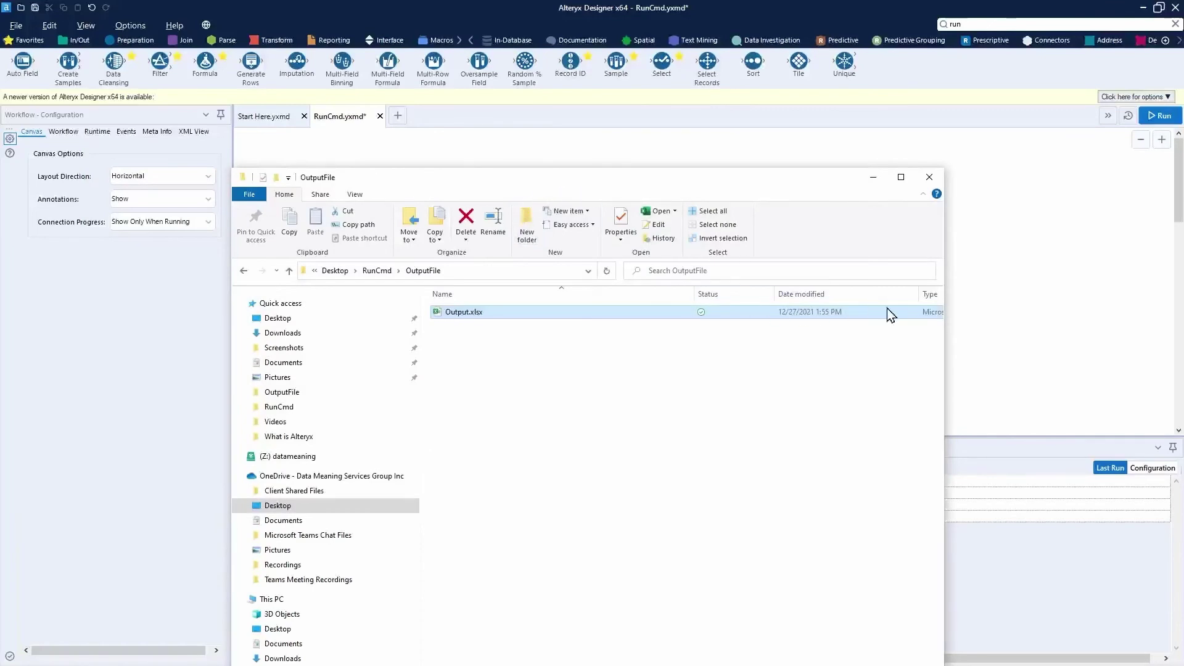
Step: Expand the Data container, inspect its Differ Data, A, B, C text input, and rerun
click(873, 178)
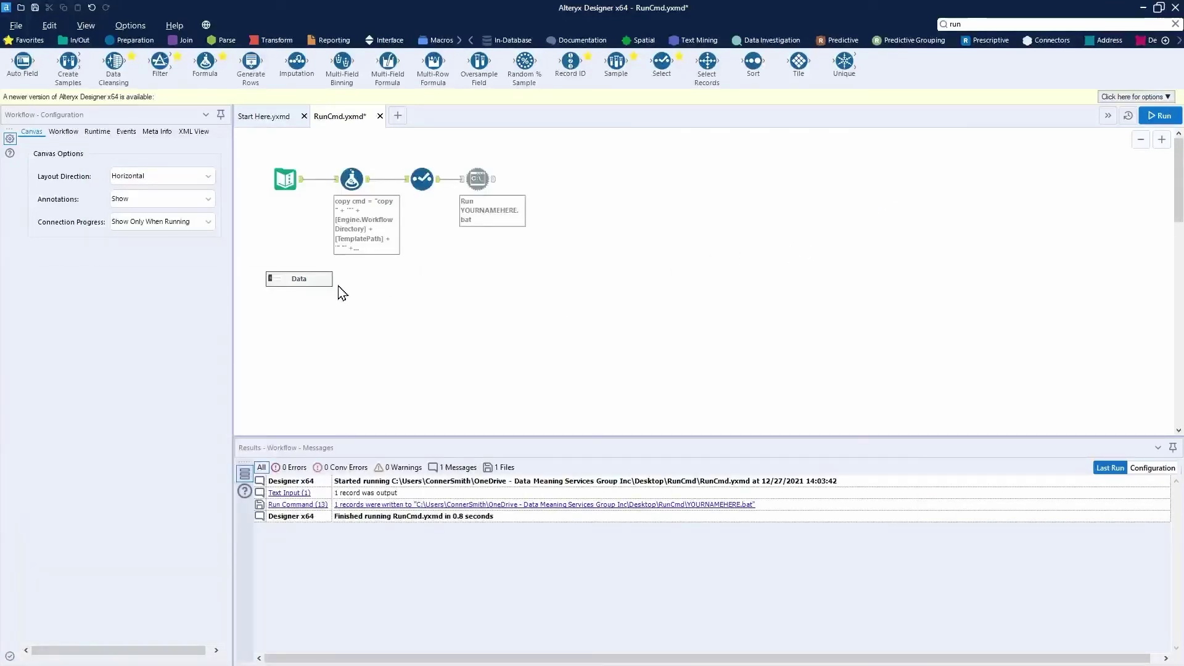
click(305, 281)
click(277, 280)
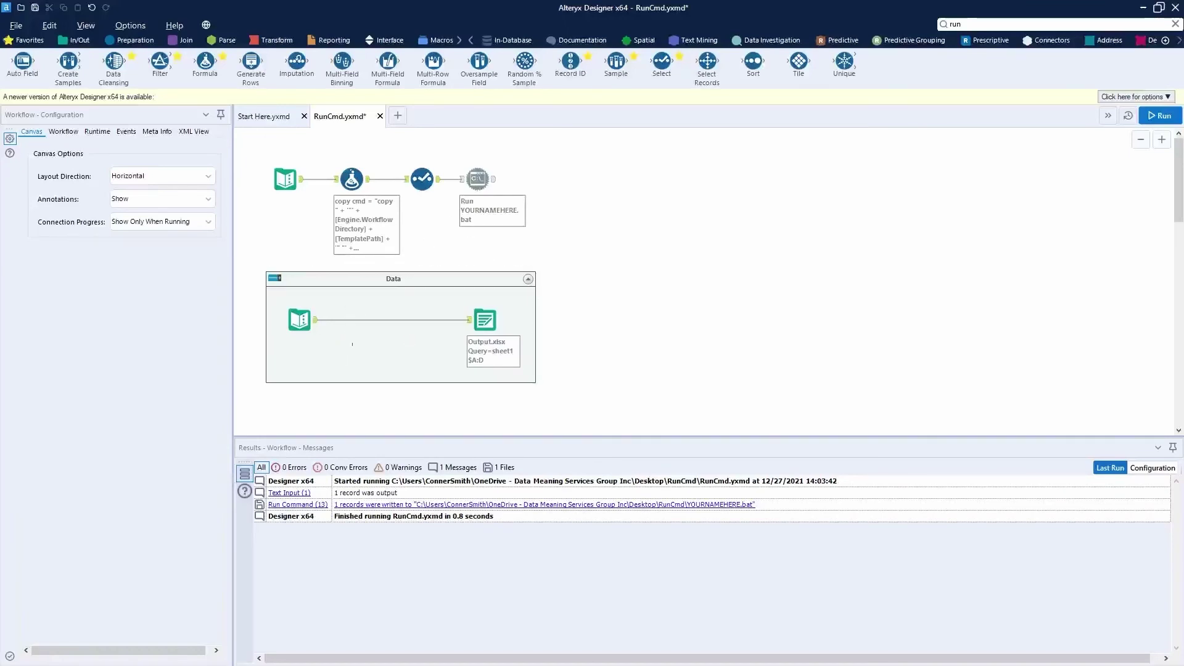
click(302, 322)
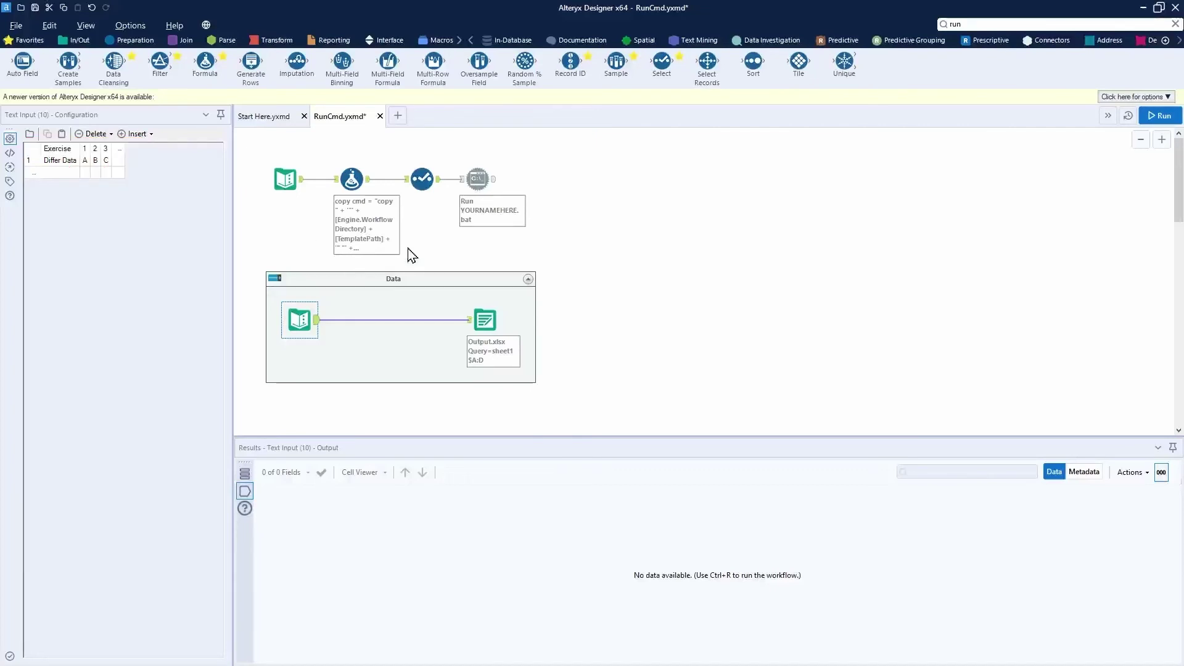
click(1159, 116)
click(1162, 117)
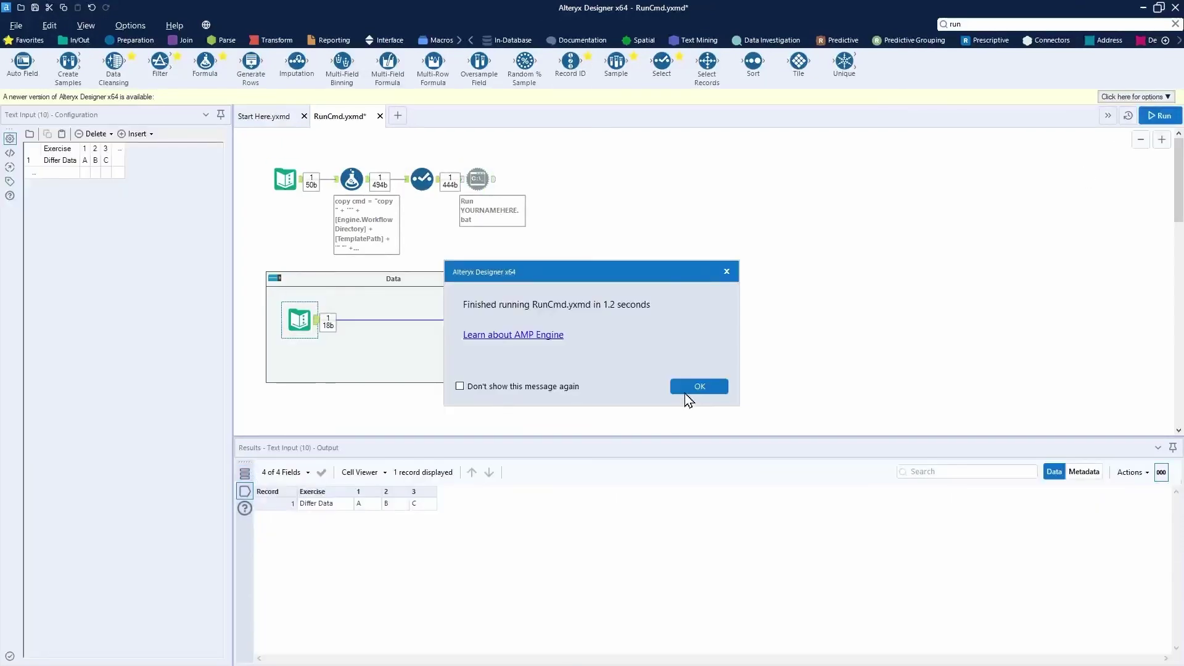
Step: Dismiss the finished message to see 1 record written to Output.xlsx sheet1$A:D
click(698, 386)
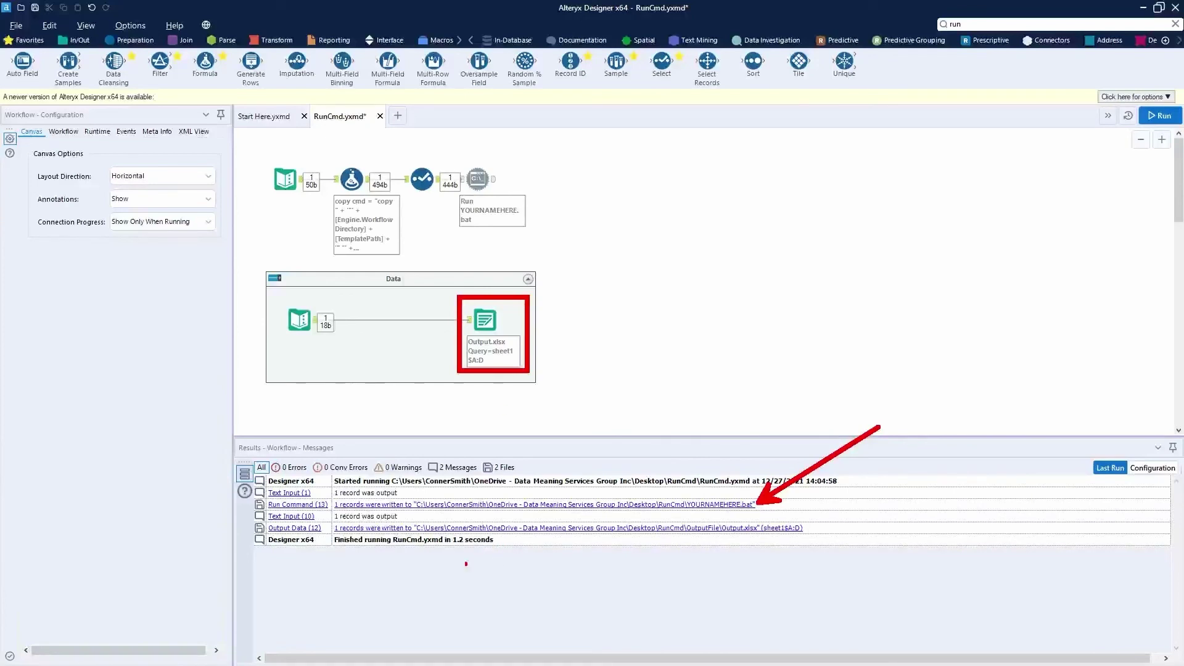
Step: Open Output.xlsx in Excel via the Output Data link in the run messages
click(691, 532)
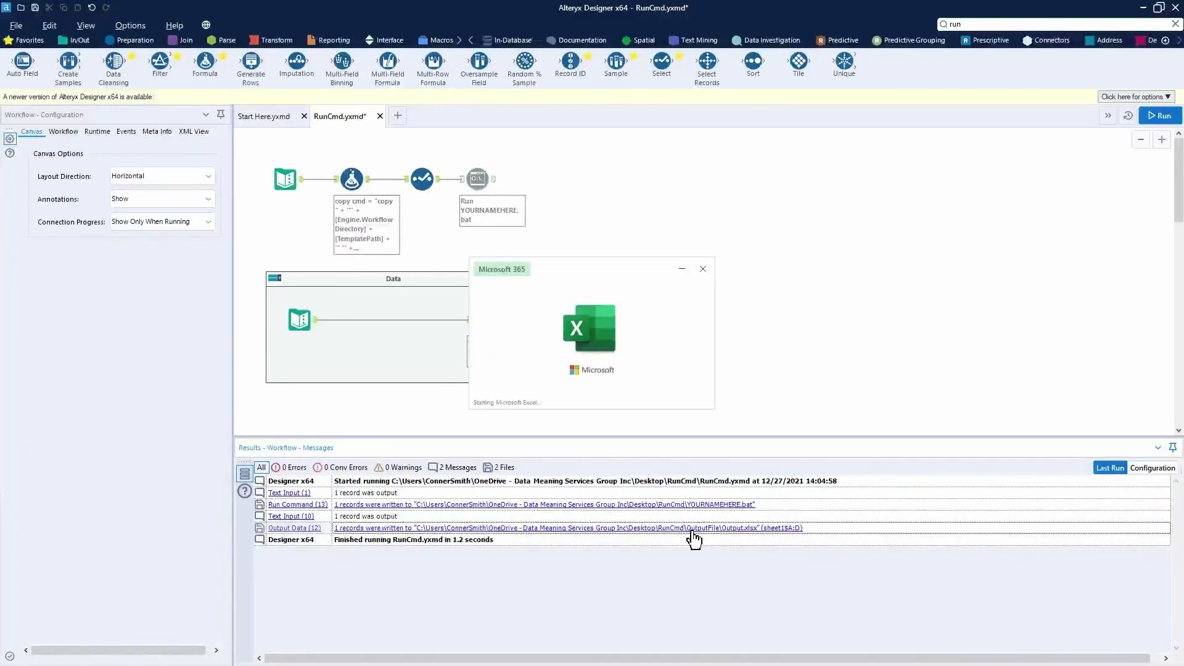